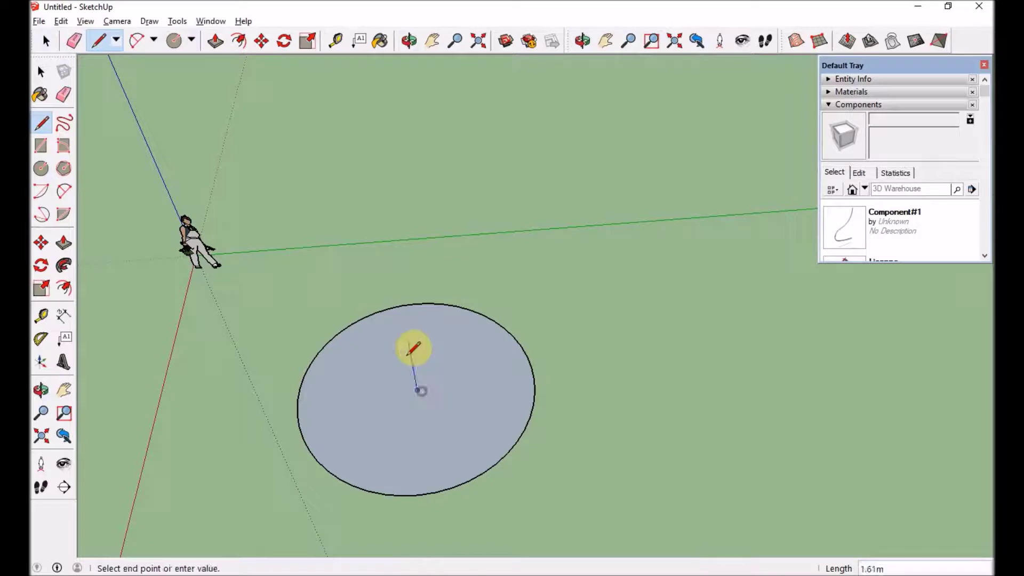
Draw a vertical rectangle about 5 m high standing on the circle's centre, using guide lines up from the centre and across the top.
middle_click_drag(369, 196, 370, 196)
middle_click_drag(338, 355, 439, 174)
middle_click_drag(437, 239, 438, 238)
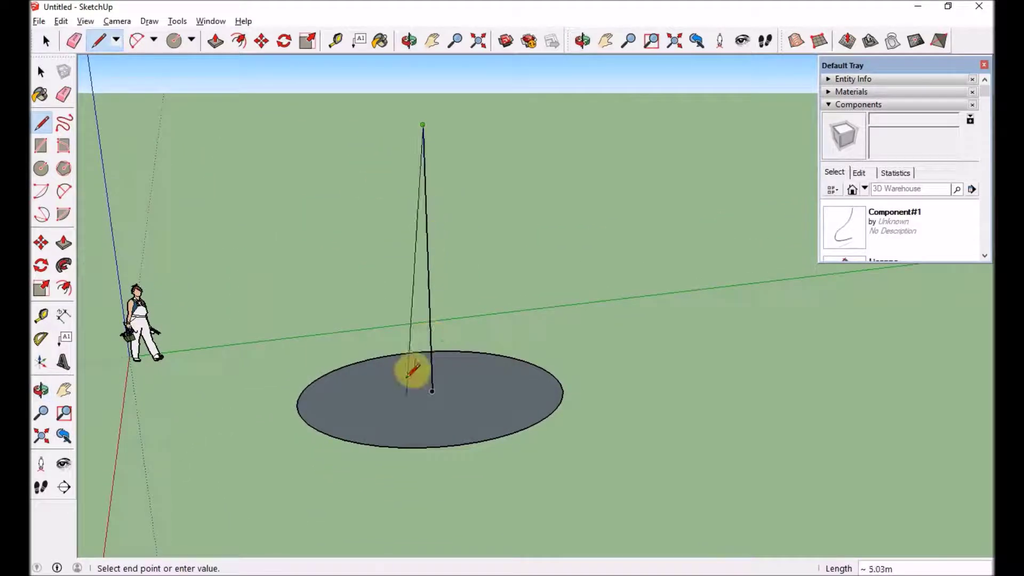
left_click(219, 131)
key("r")
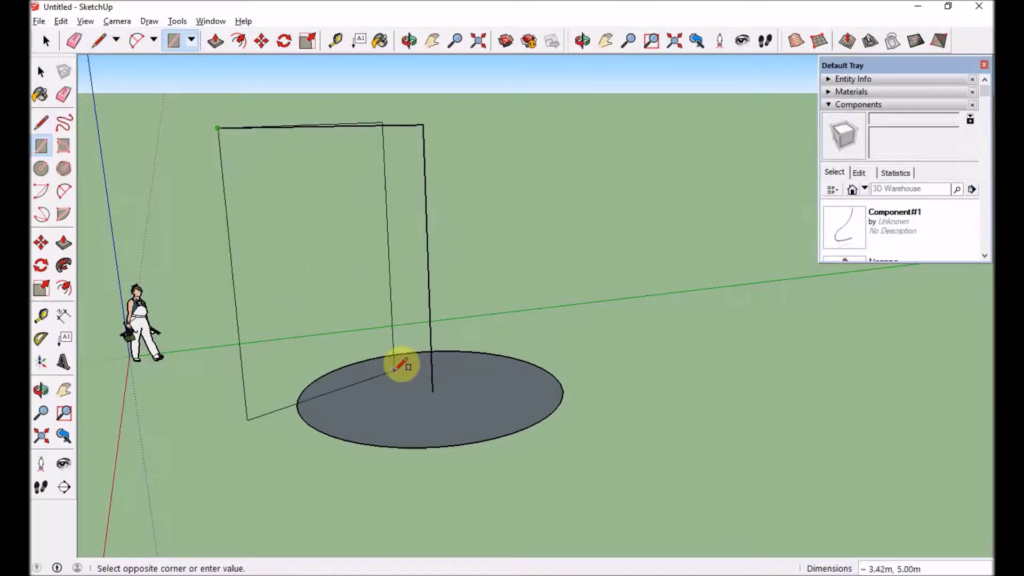
left_click(433, 393)
Draw five tangent arcs on the rectangle forming an S-shaped onion-dome profile from near the circle's centre up to the rectangle's top edge.
middle_click_drag(434, 370, 423, 457)
key("a")
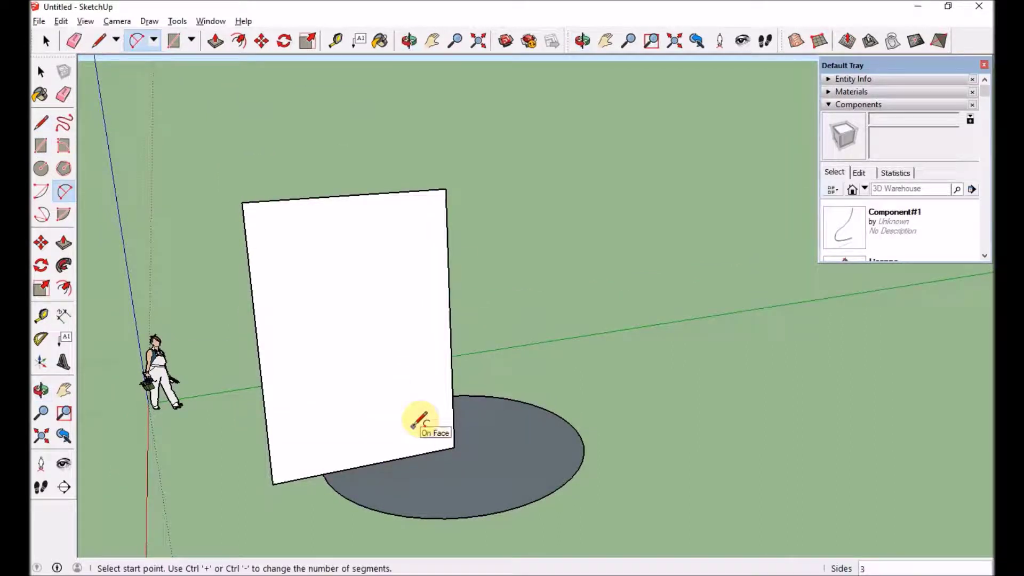
scroll(398, 421, "up", 3)
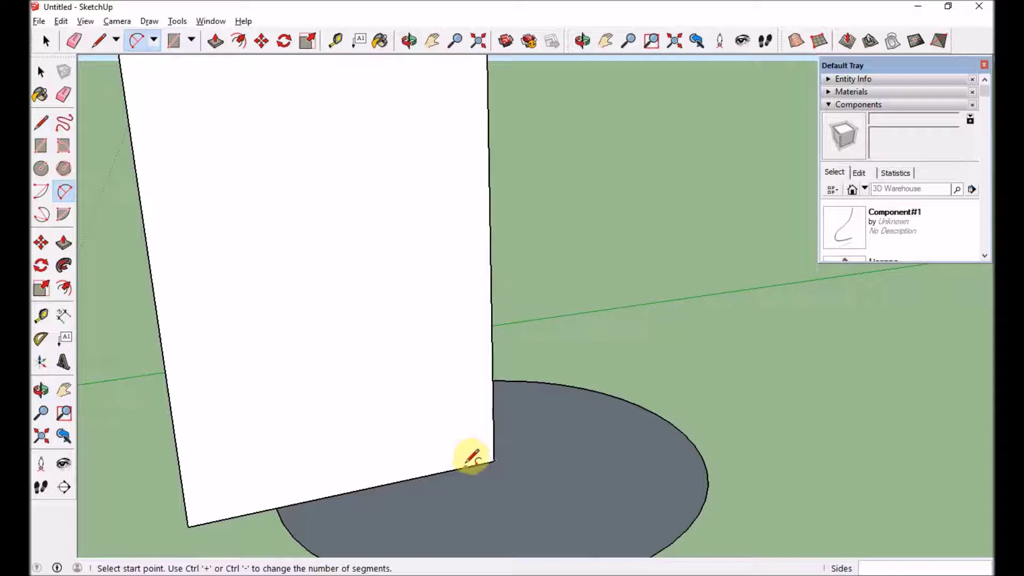
left_click(465, 465)
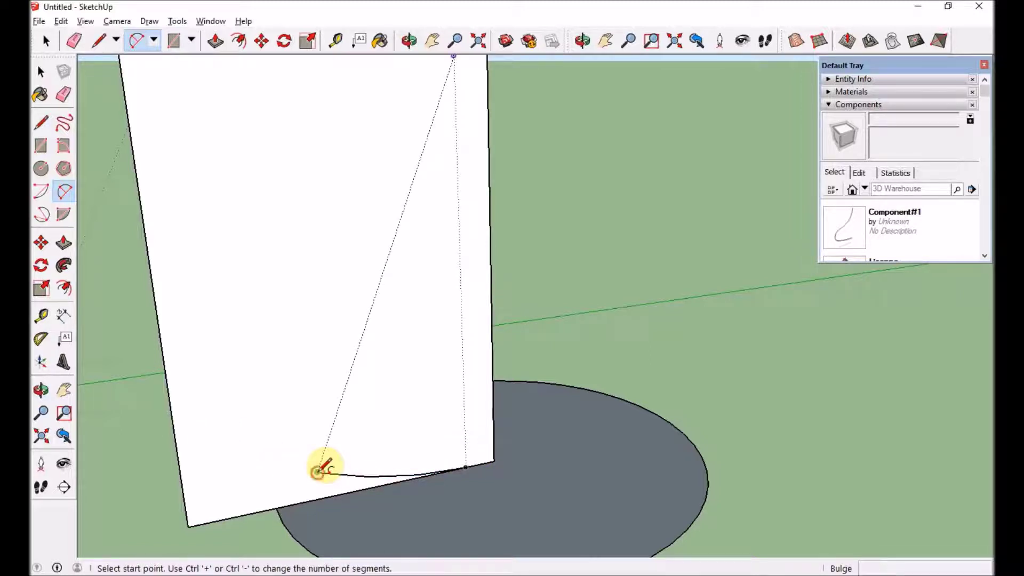
left_click(318, 471)
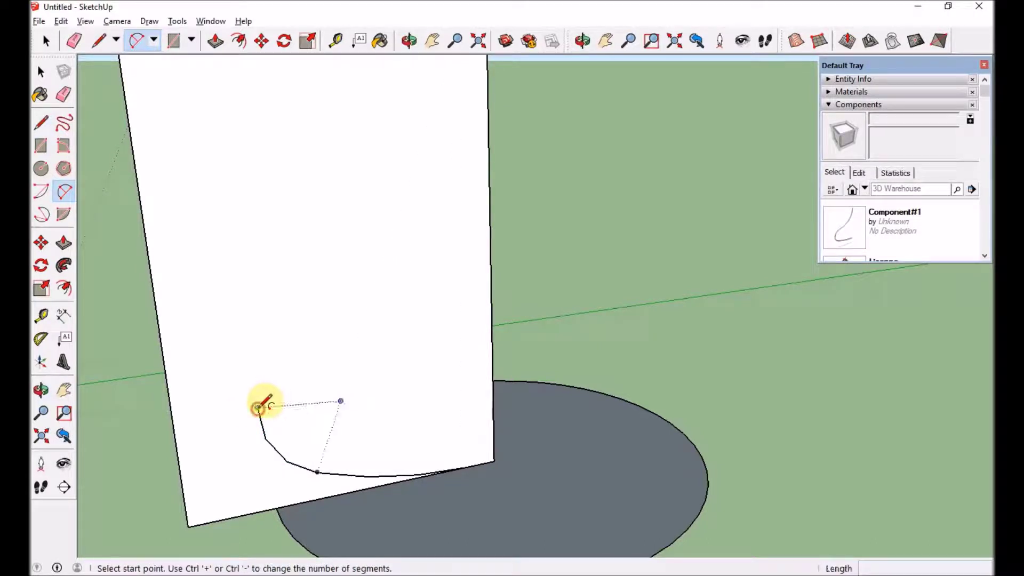
left_click(258, 408)
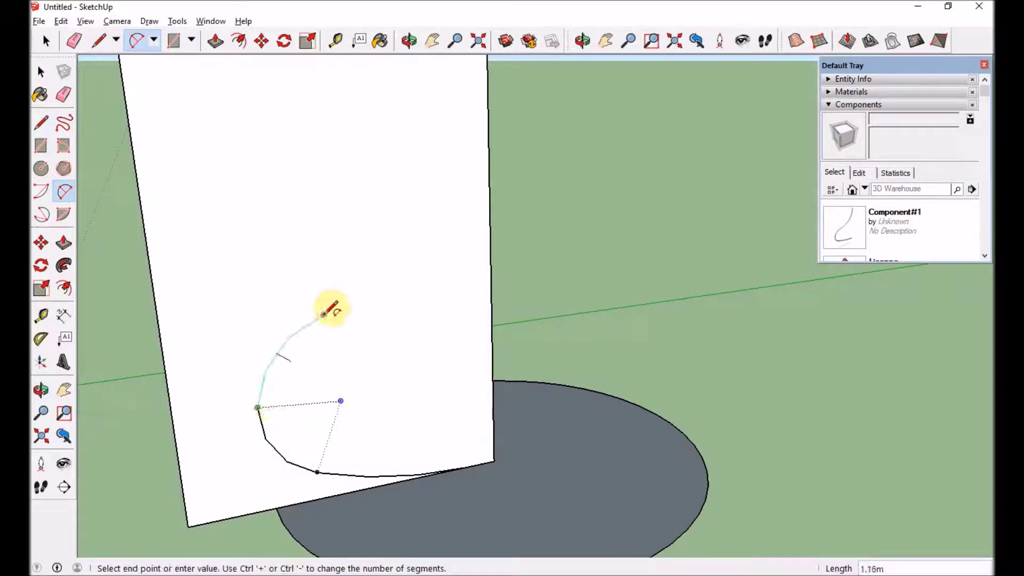
left_click(346, 292)
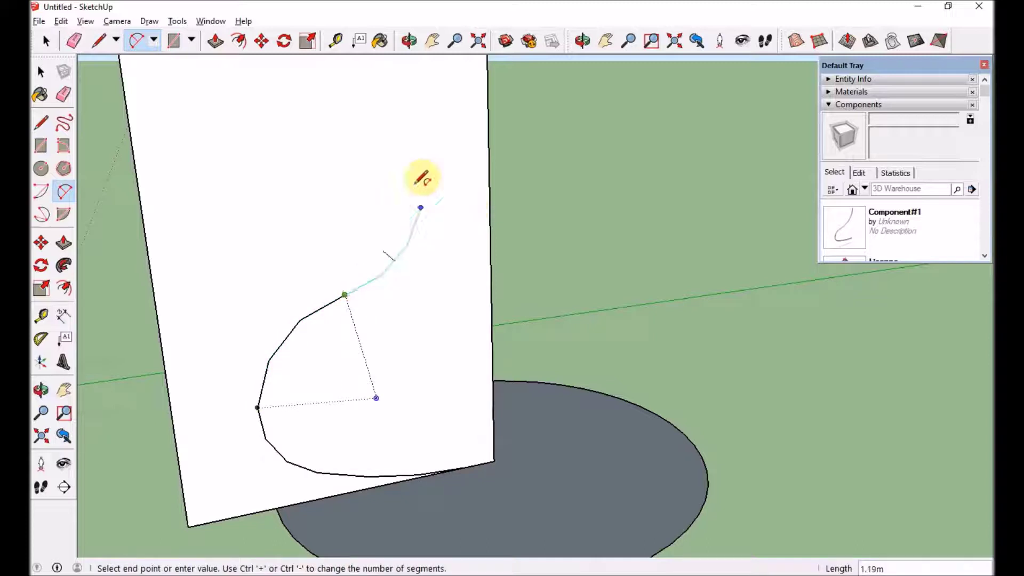
left_click(438, 211)
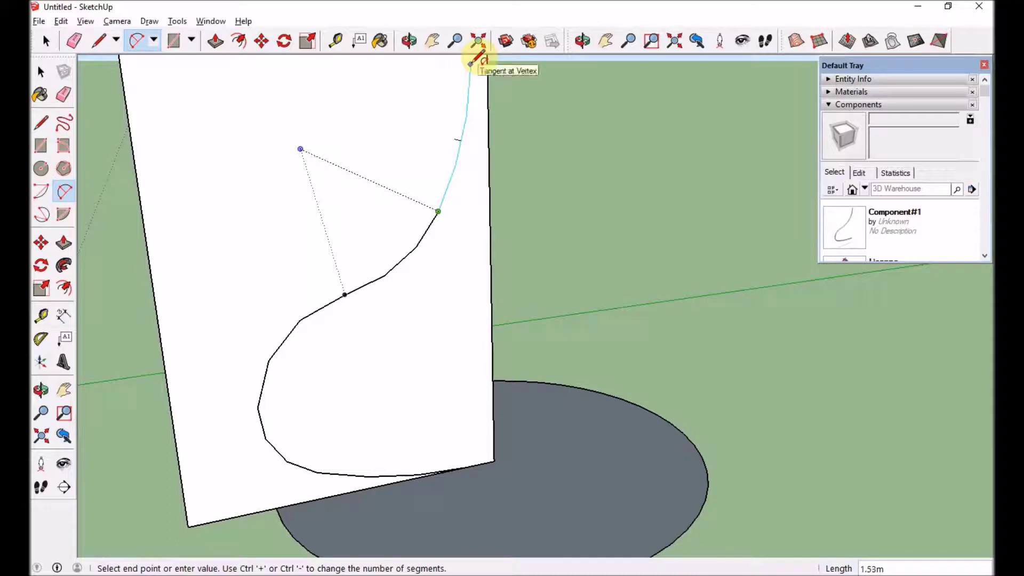
key("o")
left_click_drag(469, 70, 430, 209)
middle_click_drag(423, 191, 422, 191)
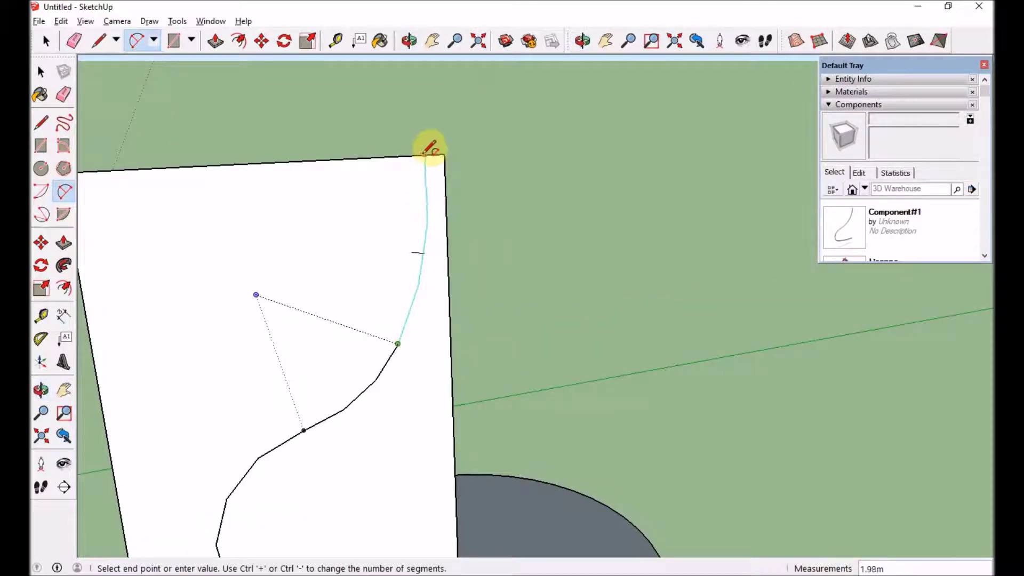
double_click(433, 157)
Erase the rectangle's surplus outer edges, the central vertical edge and the leftover base line, keeping only the curved profile and its short top segment.
key("o")
left_click_drag(393, 302, 356, 223)
key("space")
left_click(340, 280)
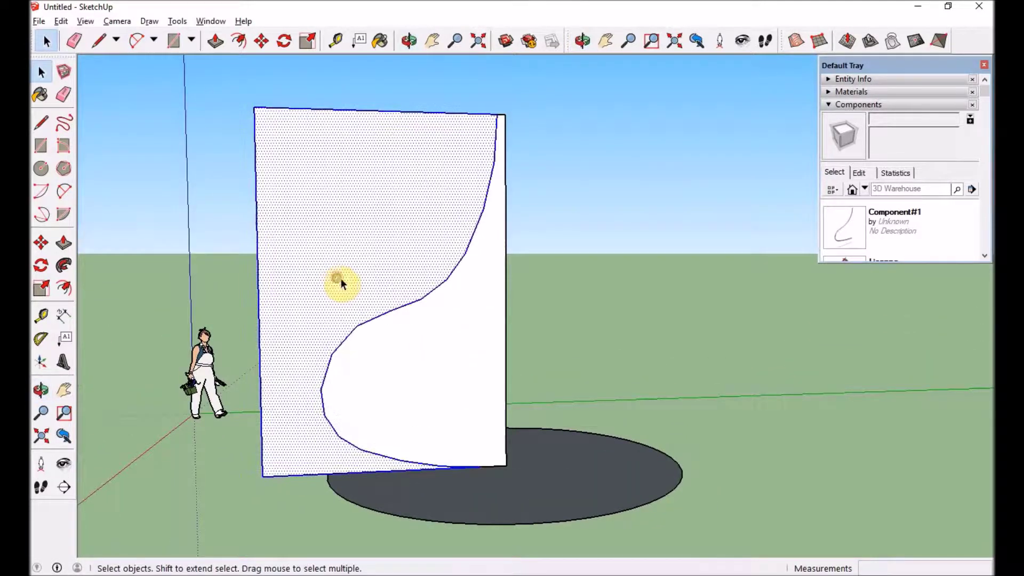
double_click(421, 331)
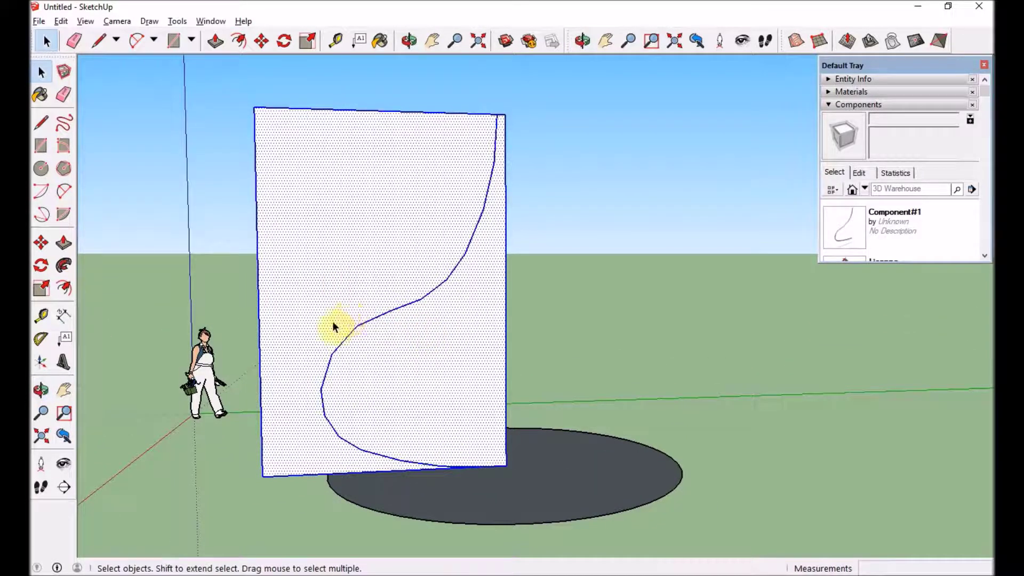
key("e")
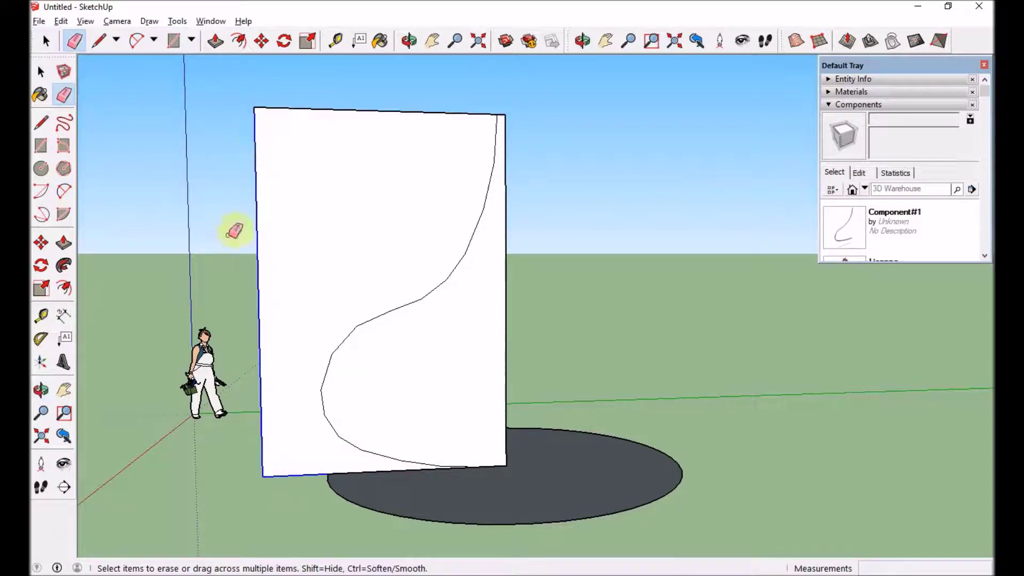
left_click_drag(390, 67, 400, 143)
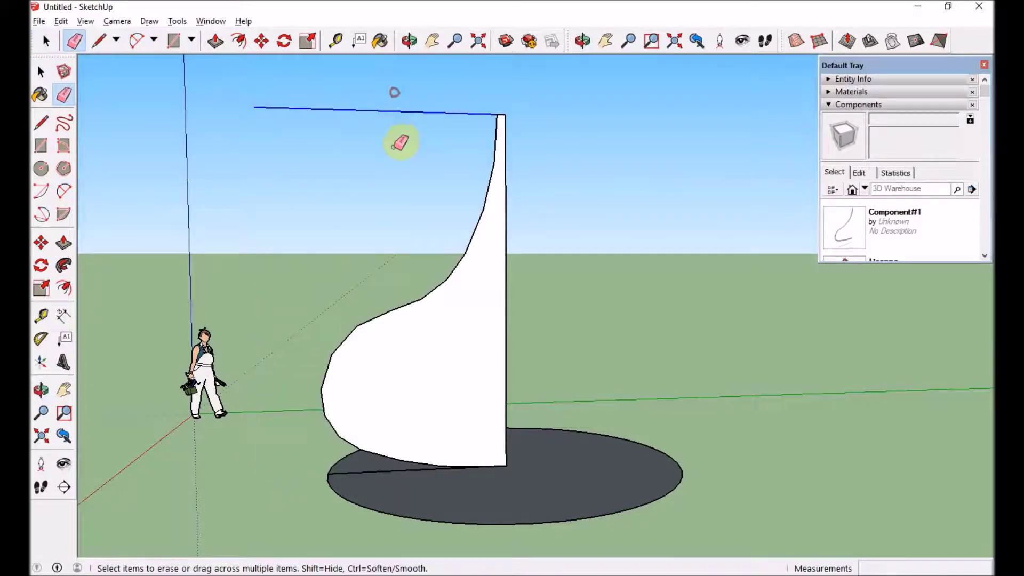
left_click(504, 385)
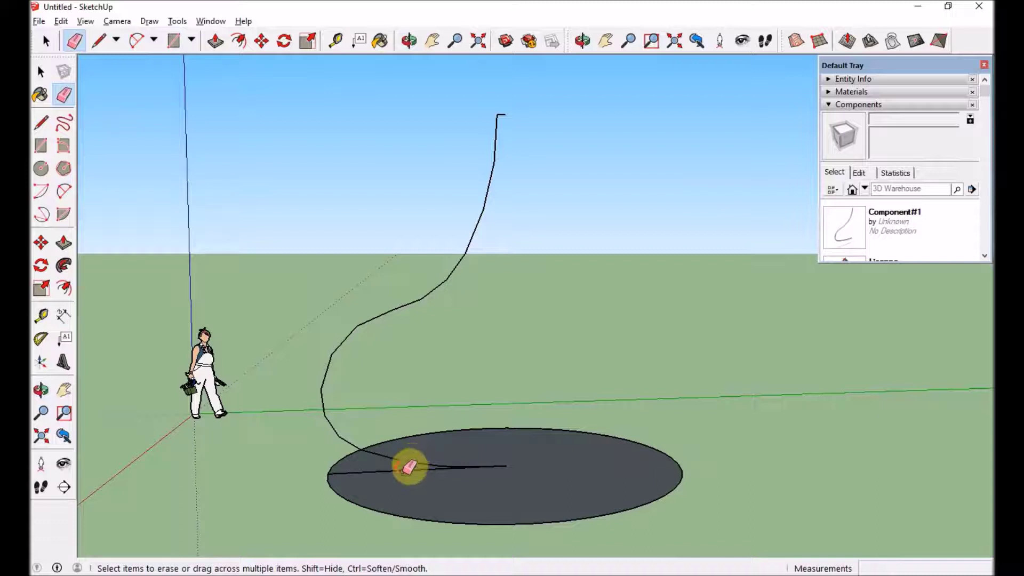
middle_click_drag(460, 393, 469, 414)
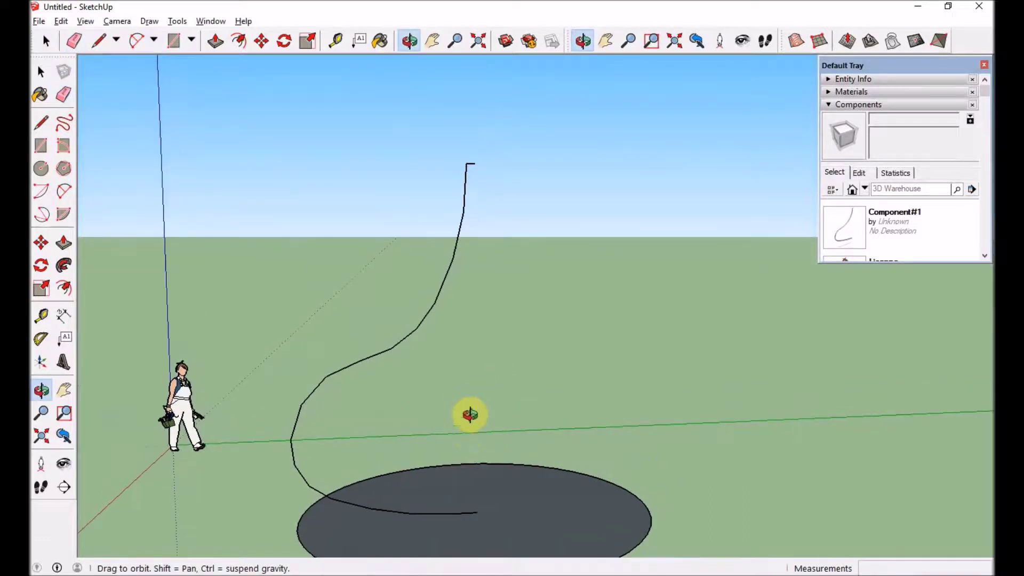
Select the whole connected profile curve and make it a component with the default settings.
key("space")
left_click(353, 503)
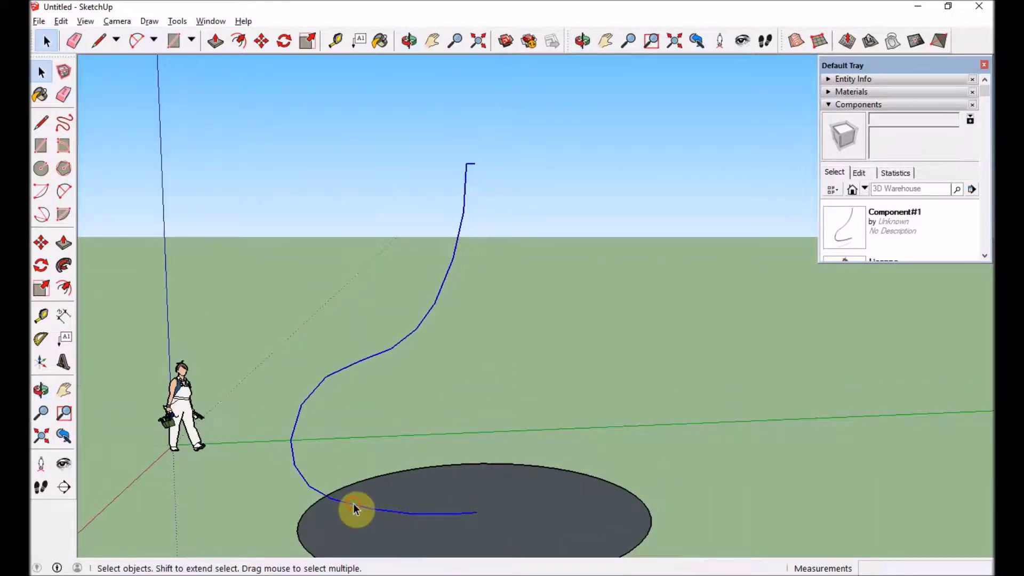
right_click(297, 425)
left_click(370, 297)
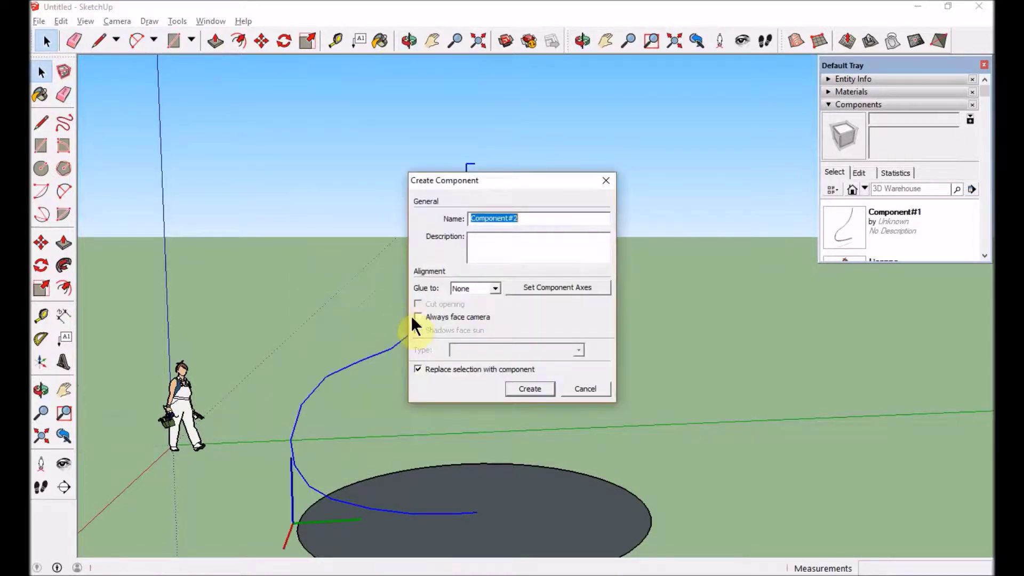
key("Return")
Open the profile component for editing and explode its arcs into separate line segments.
right_click(376, 359)
left_click(362, 357)
double_click(357, 363)
right_click(355, 363)
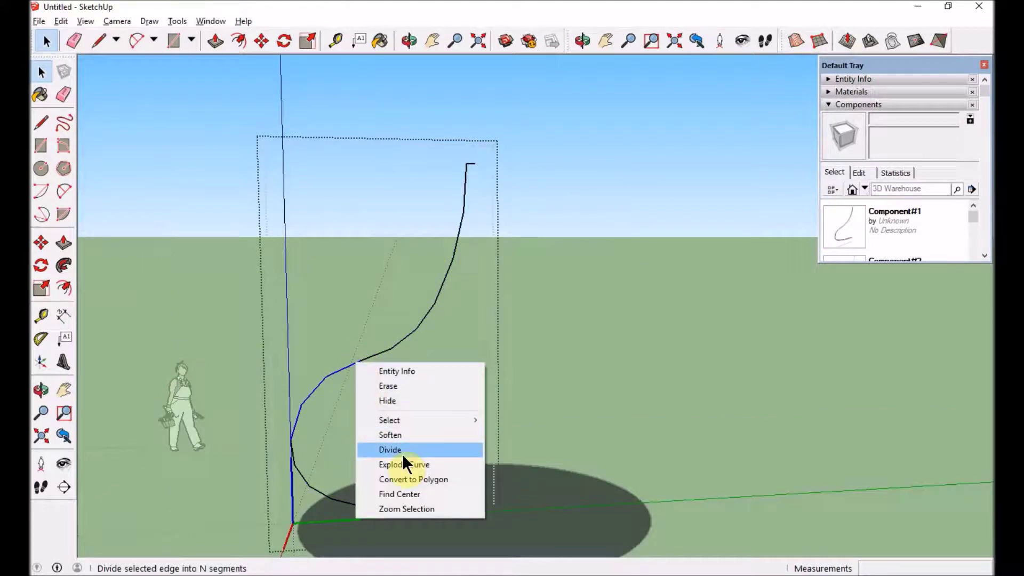
left_click(414, 467)
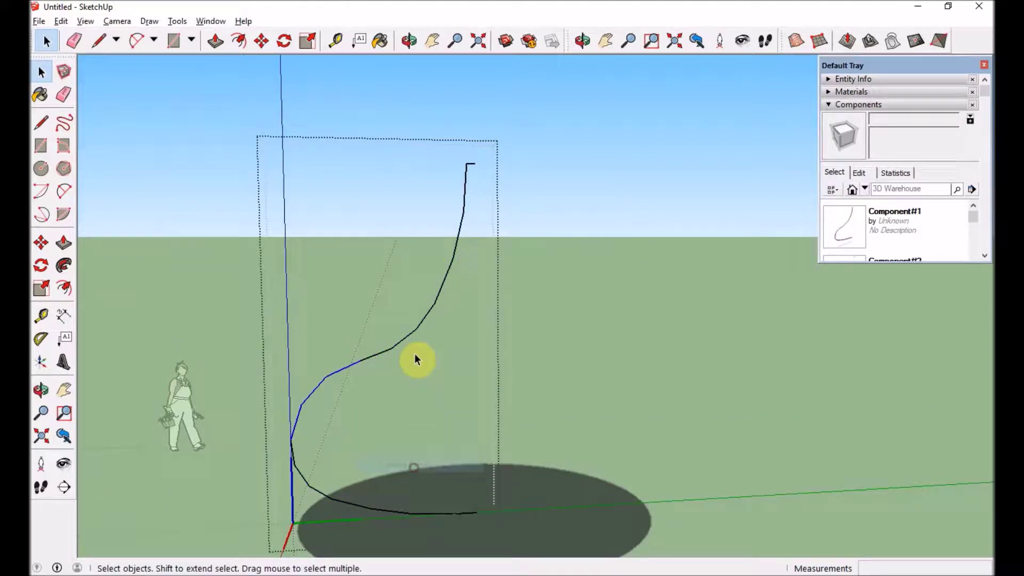
right_click(408, 335)
left_click(316, 485)
right_click(317, 485)
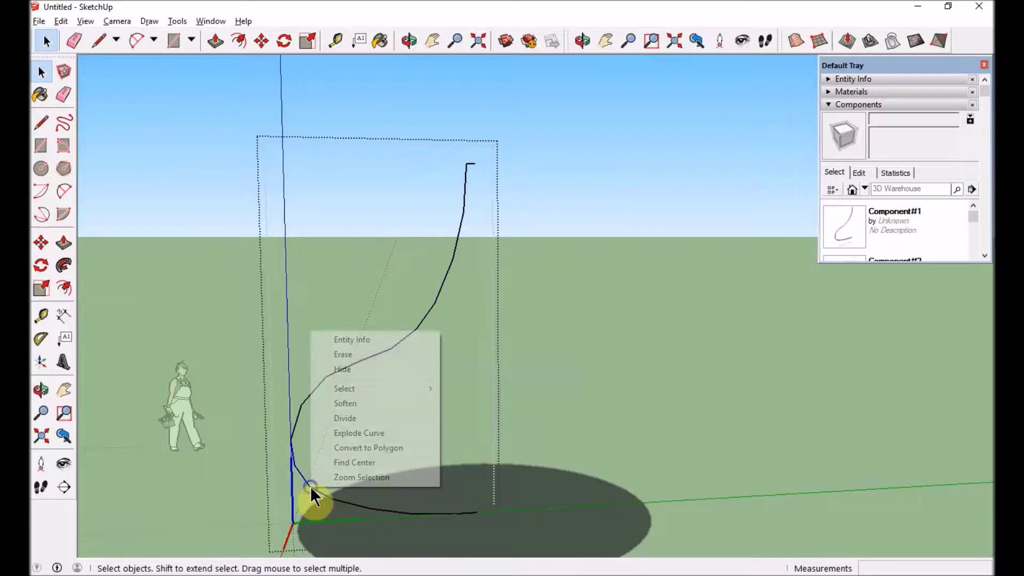
right_click(348, 497)
left_click(392, 448)
Select all profile segments except the lowest ones and rotate them 7.5 degrees about the curve's bottom endpoint in the ground plane.
middle_click_drag(468, 457, 803, 253)
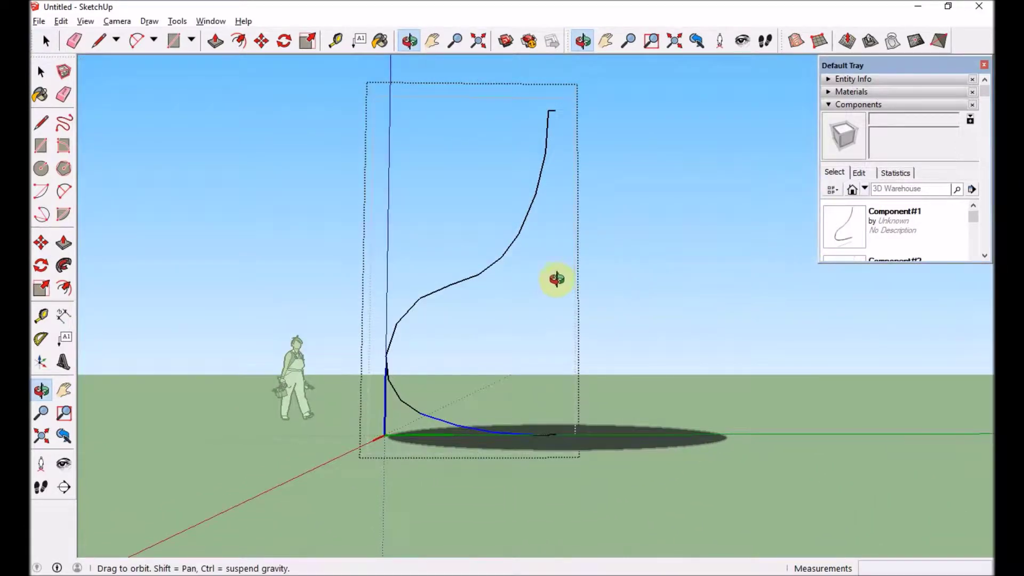
key("space")
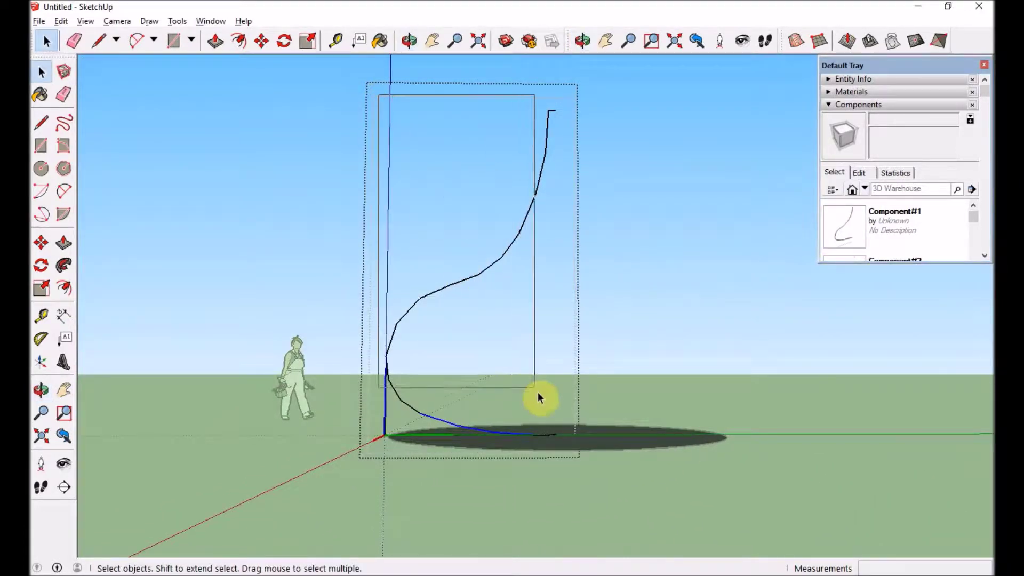
mouse_move(558, 428)
middle_mouse_down()
mouse_move(495, 435)
mouse_move(504, 488)
mouse_move(471, 512)
middle_mouse_up()
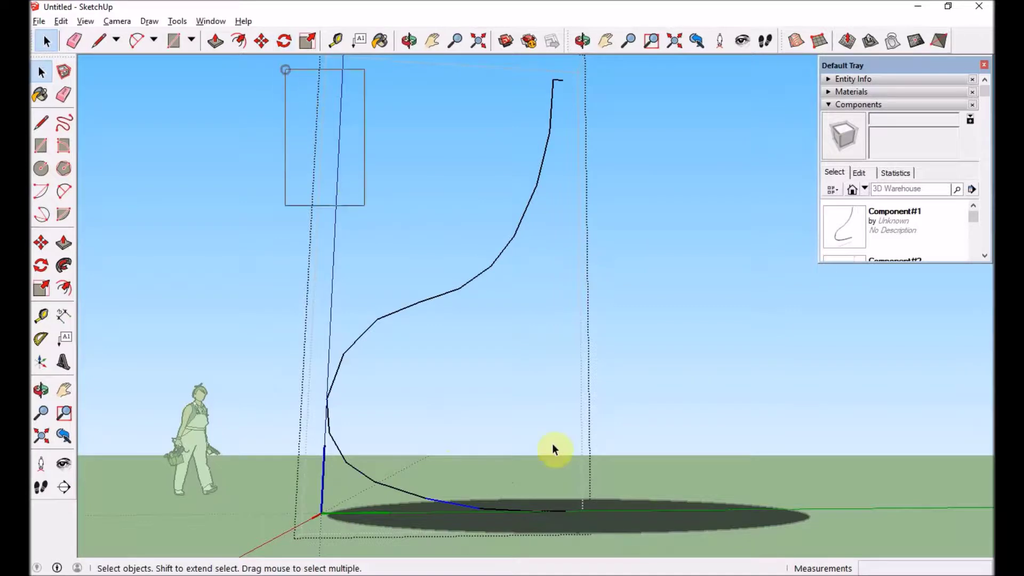
middle_click_drag(465, 510, 562, 521)
key("q")
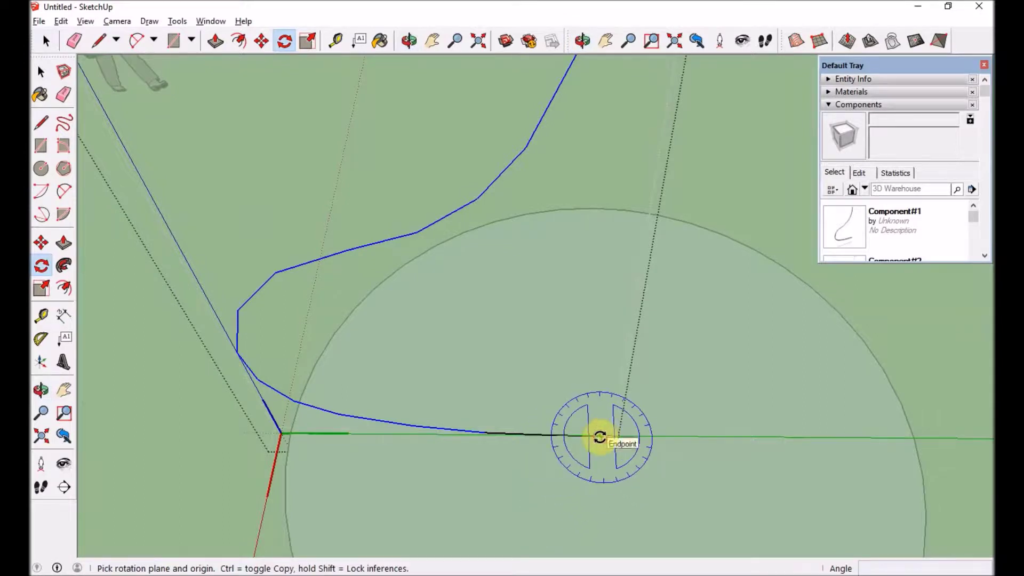
left_click(600, 436)
left_click(289, 433)
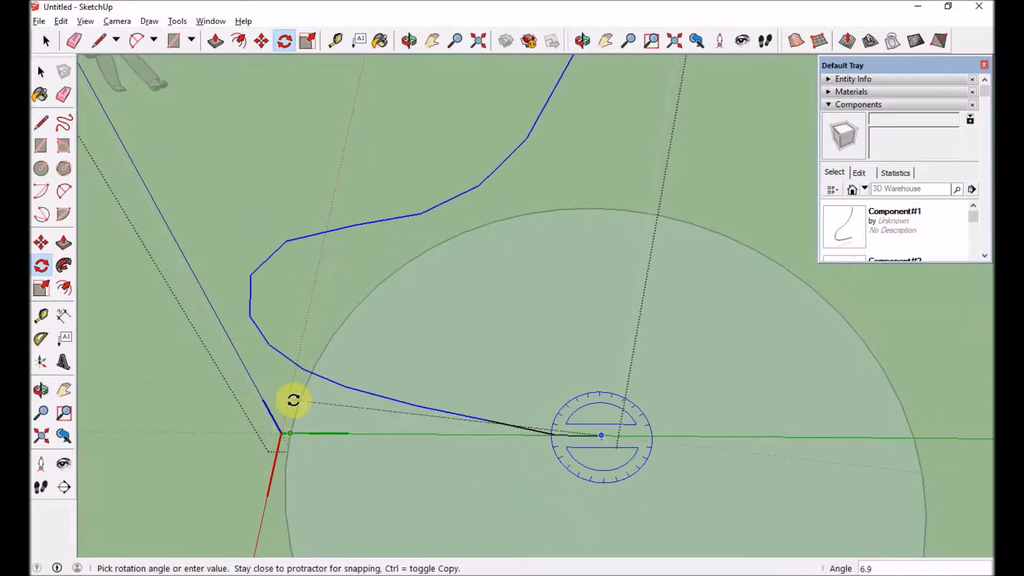
left_click(301, 400)
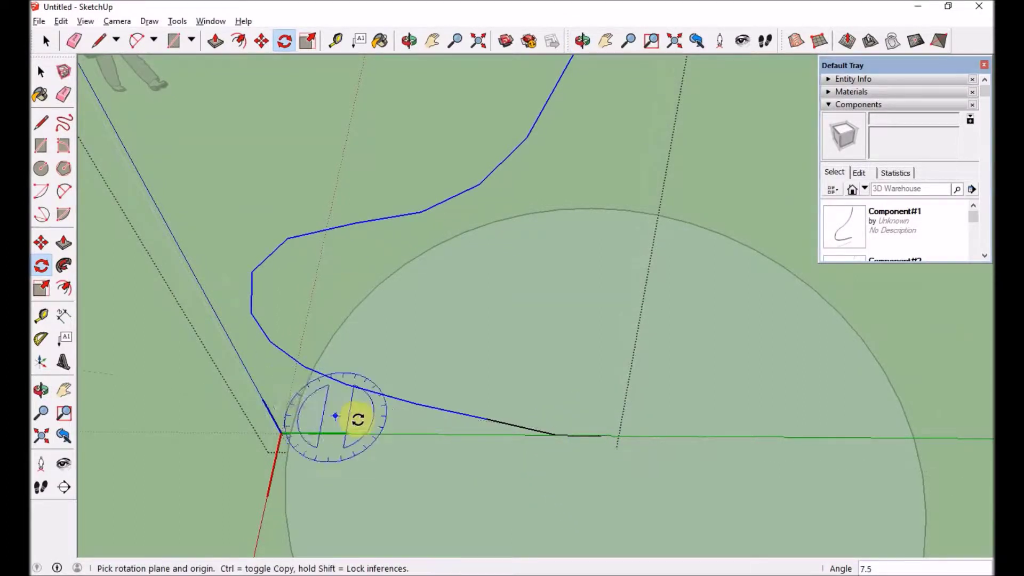
Repeatedly deselect the lowest selected segment and rotate the remaining ones further about the bottom endpoint, twisting the profile into a spiral.
key("space")
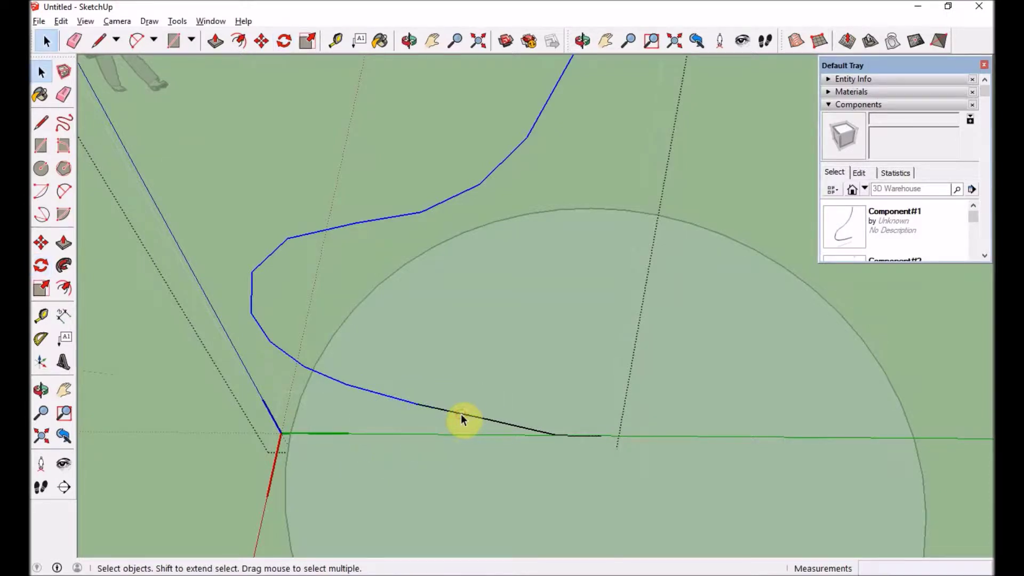
key("q")
left_click(602, 435)
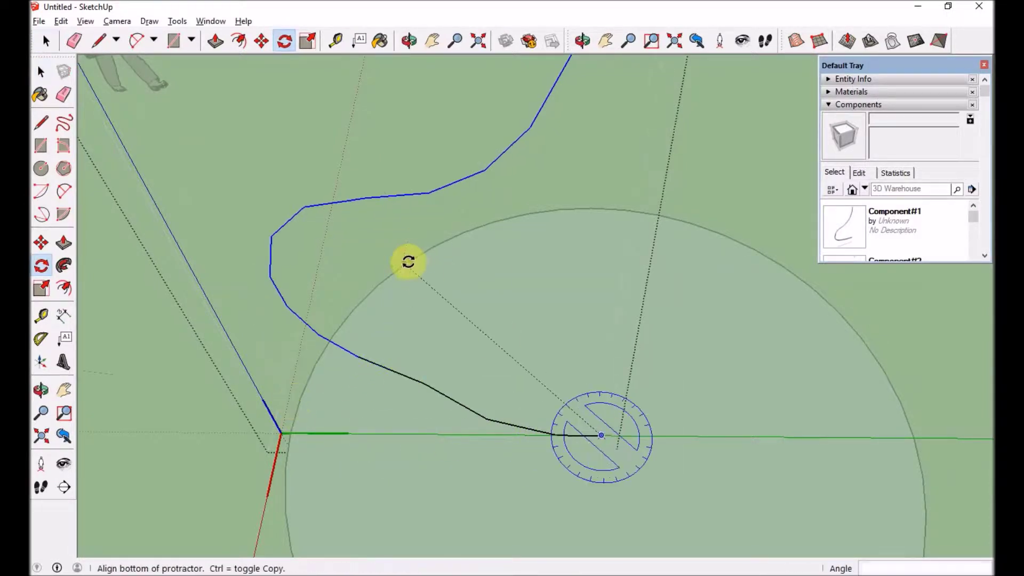
left_click(409, 262)
left_click(580, 489)
left_click(354, 339)
left_click(371, 318)
key("space")
left_click(294, 248, "shift")
key("q")
left_click(581, 490)
left_click(581, 489)
left_click(398, 165, "shift")
left_click(581, 489)
left_click(459, 163, "shift")
left_click(507, 159, "shift")
left_click(580, 489)
key("space")
left_click(451, 246, "shift")
Draw a small vertical circle centred on the twisted curve's bottom endpoint as the rib's cross-section.
middle_click_drag(456, 302, 528, 250)
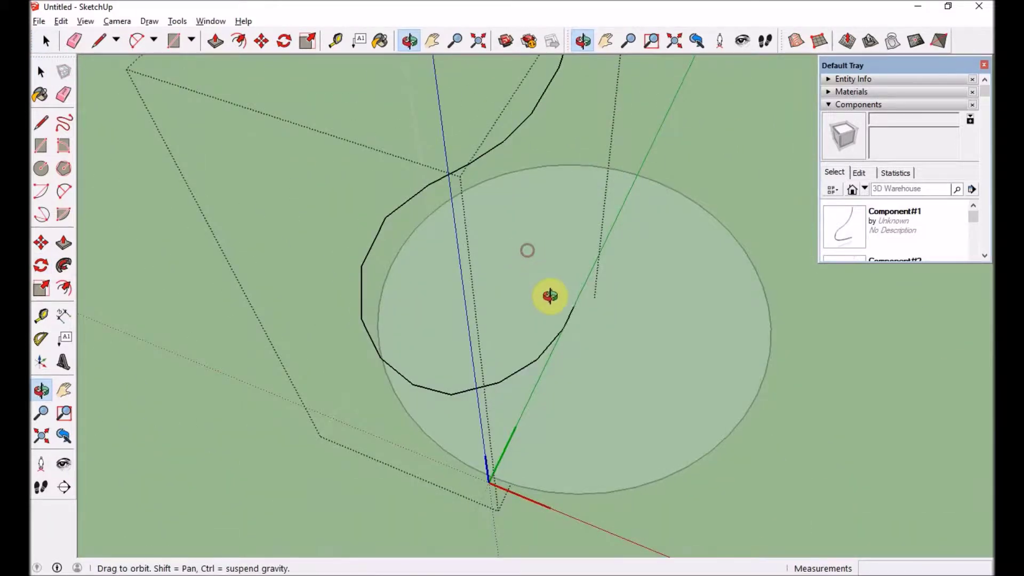
scroll(555, 307, "up", 10)
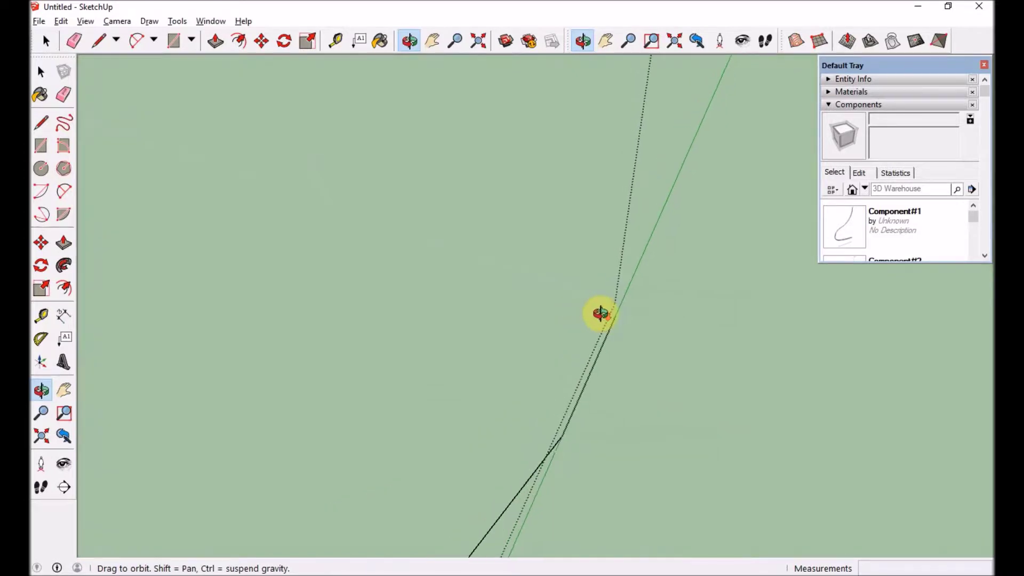
key("l")
left_click(612, 313)
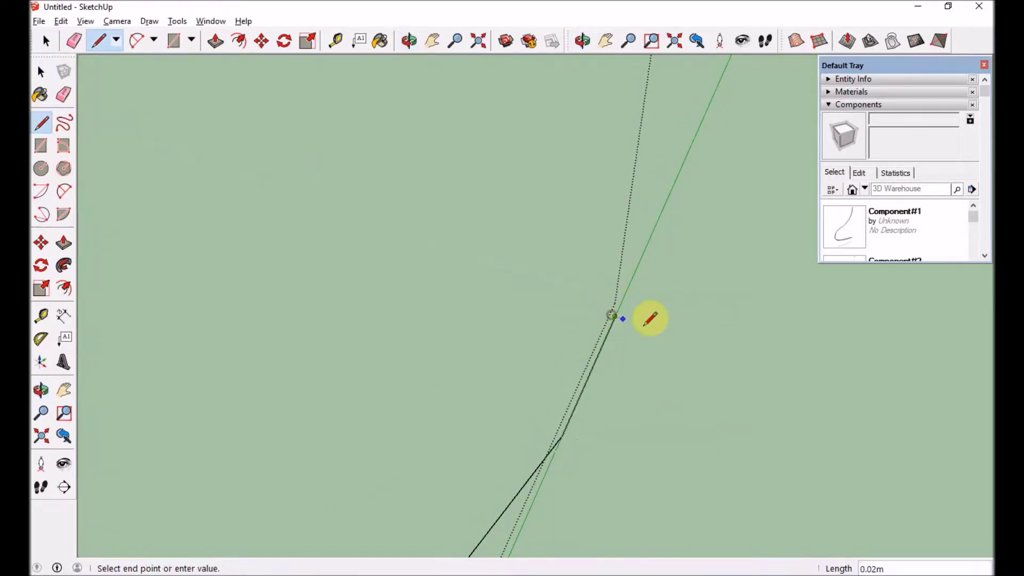
middle_click_drag(643, 323, 487, 418)
key("c")
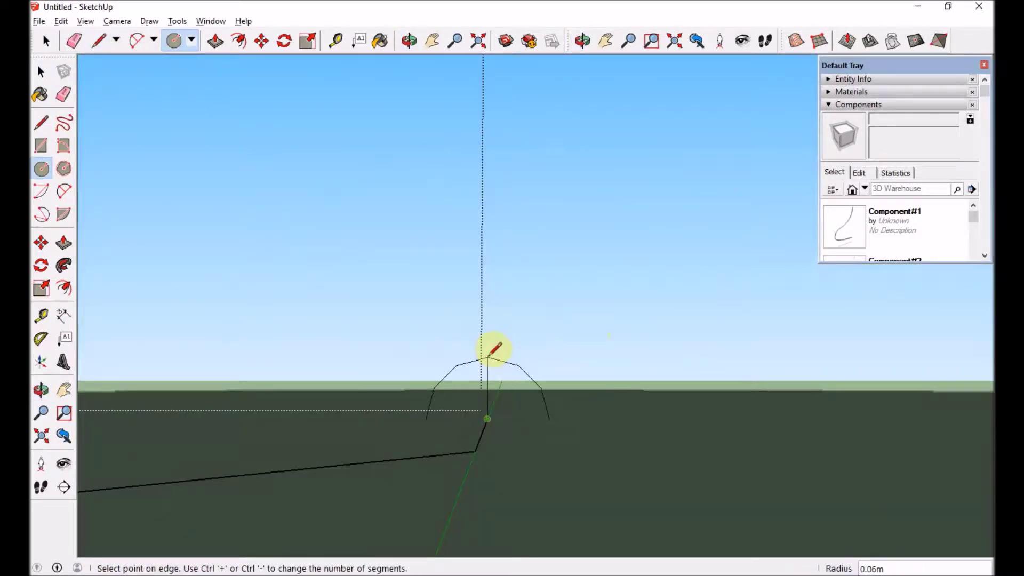
left_click(498, 349)
Sweep the small circle along the full twisted curve with Follow Me to form a tubular rib.
key("o")
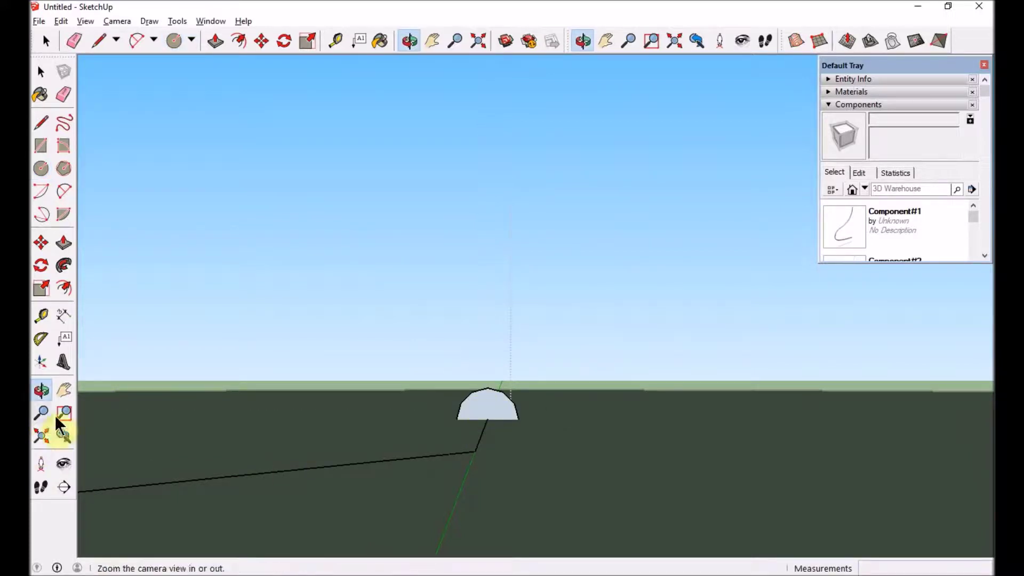
middle_click_drag(350, 433, 592, 432)
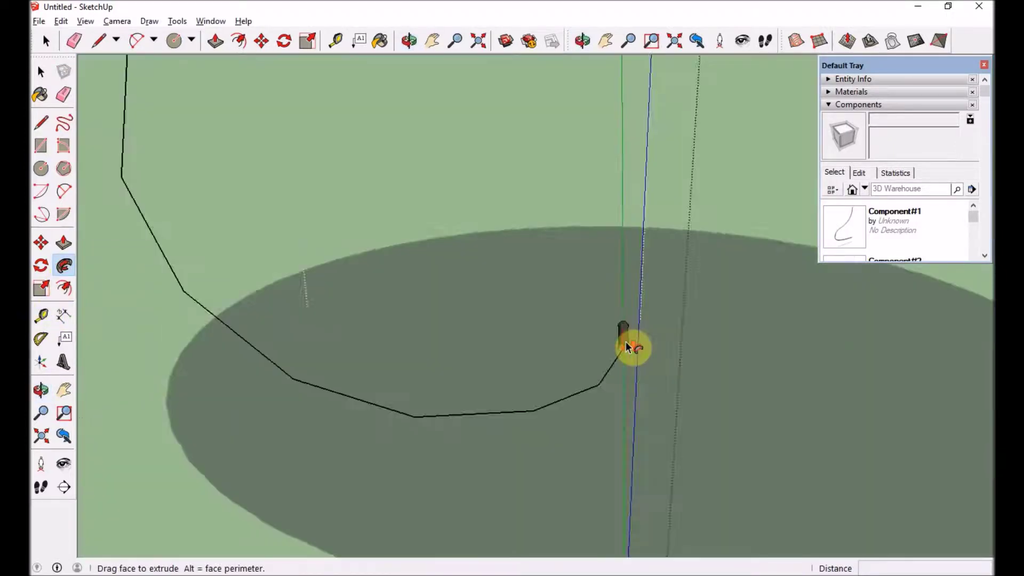
scroll(625, 347, "down", 6)
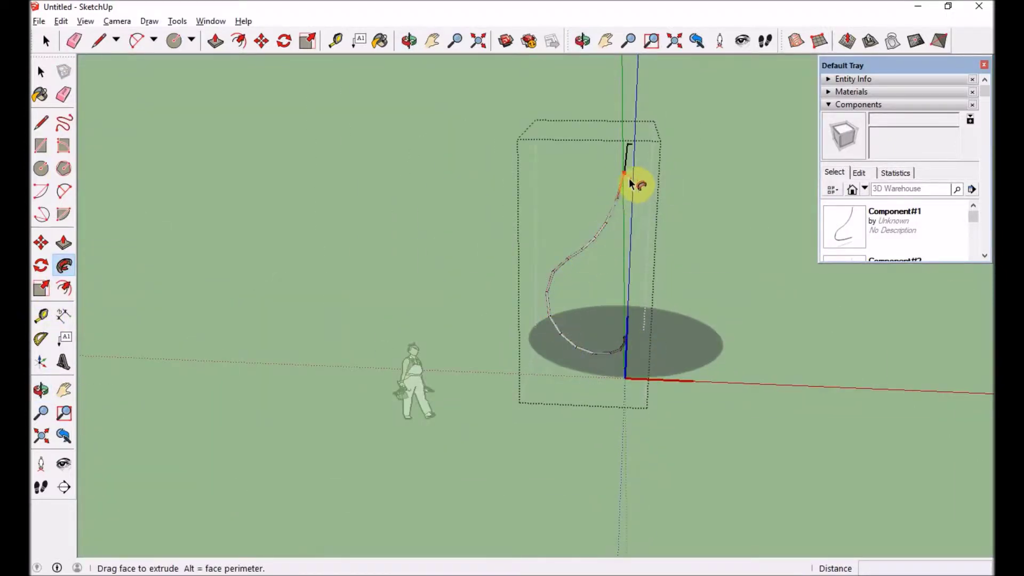
left_click(628, 148)
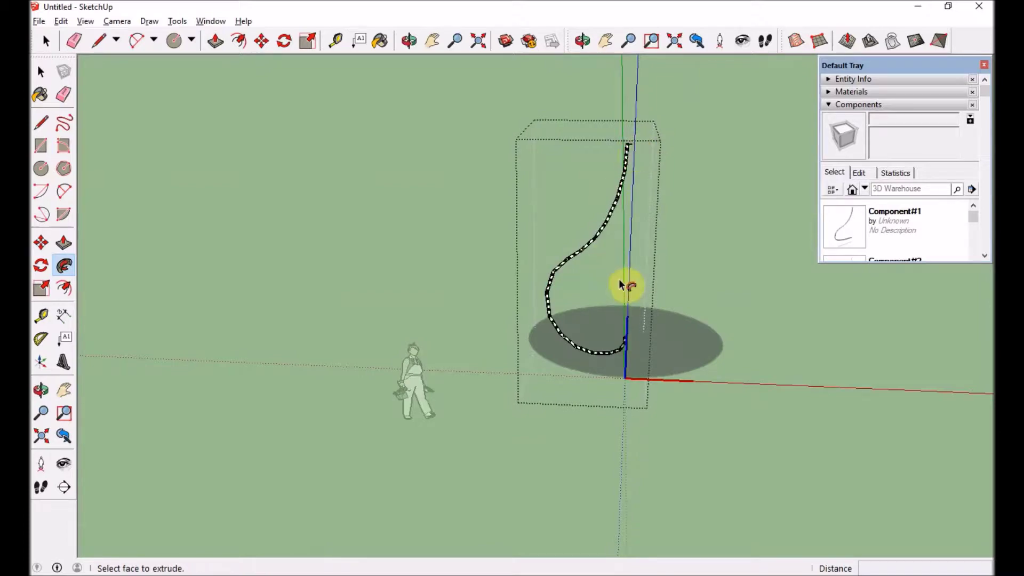
scroll(624, 283, "up", 6)
middle_click_drag(585, 357, 407, 361)
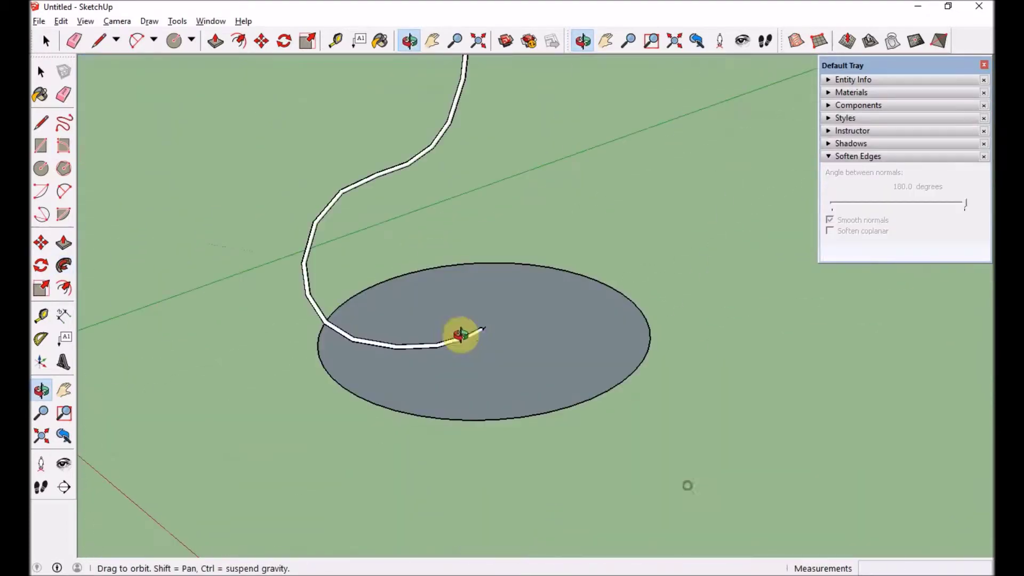
Copy the swept rib and position the copy close to the original at its base end.
scroll(457, 334, "up", 5)
key("m")
left_click(483, 403)
left_click(487, 389)
middle_click_drag(91, 473, 504, 430)
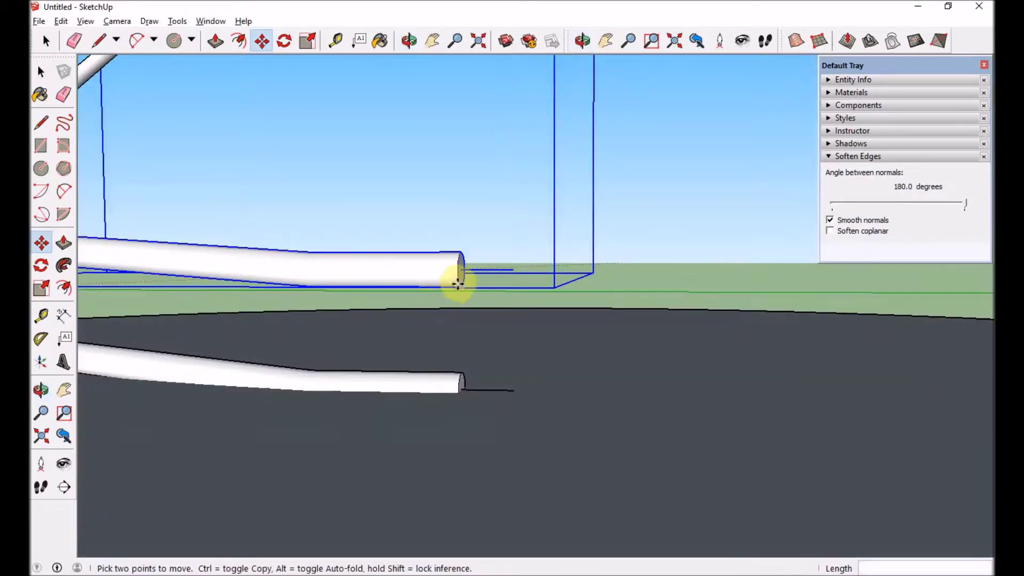
middle_click_drag(457, 274, 363, 355)
key("p")
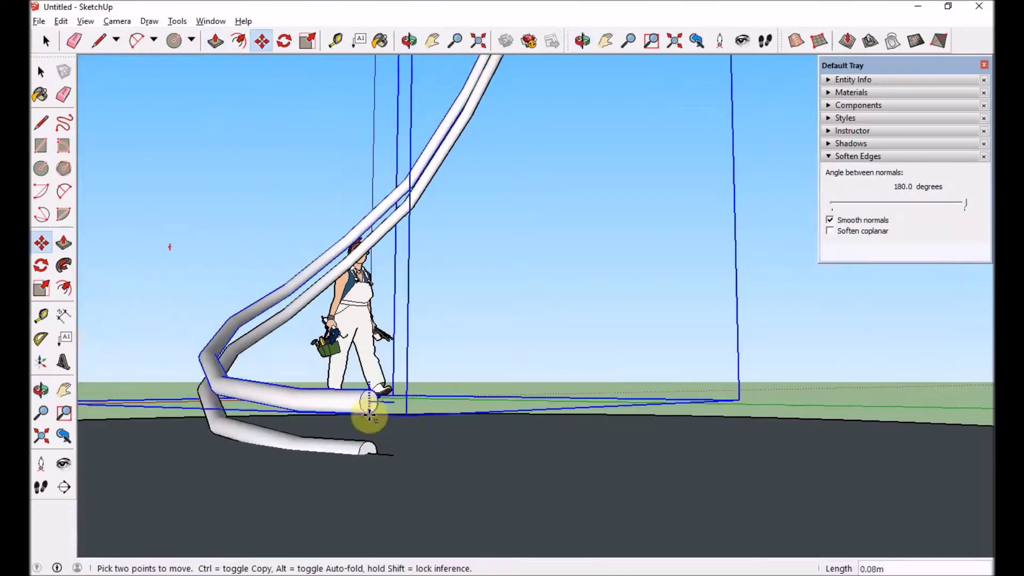
scroll(366, 412, "up", 3)
middle_click_drag(366, 424, 393, 217)
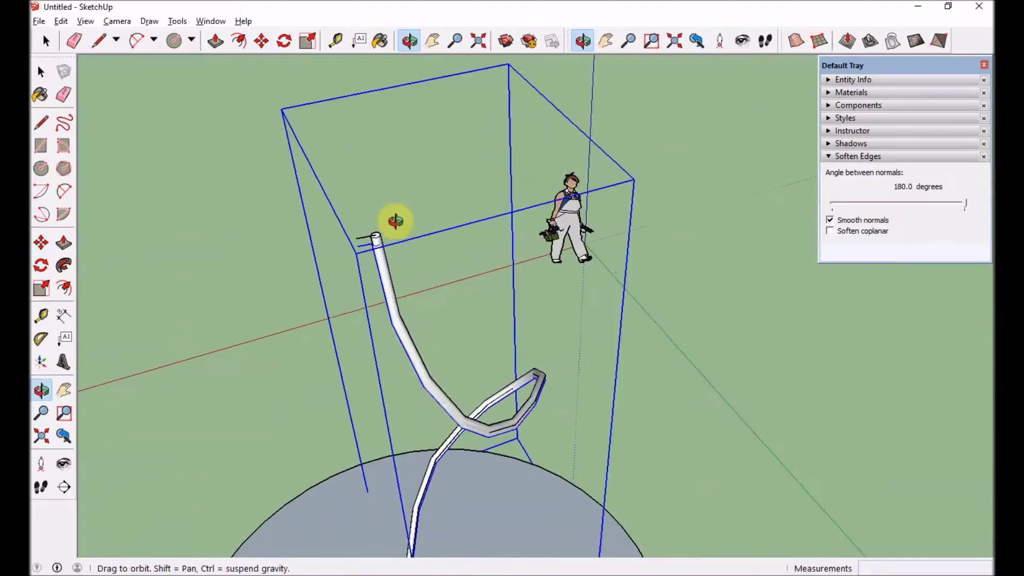
Scale the copied rib down slightly so it sits just below the original's upper end.
key("s")
key("space")
left_click(492, 418)
key("s")
left_click_drag(507, 59, 498, 96)
middle_click_drag(498, 96, 464, 304)
scroll(491, 210, "up", 5)
Open the copied rib for editing and shorten its tube by sweeping the upper end face back down the curve with Follow Me.
key("space")
left_click(64, 266)
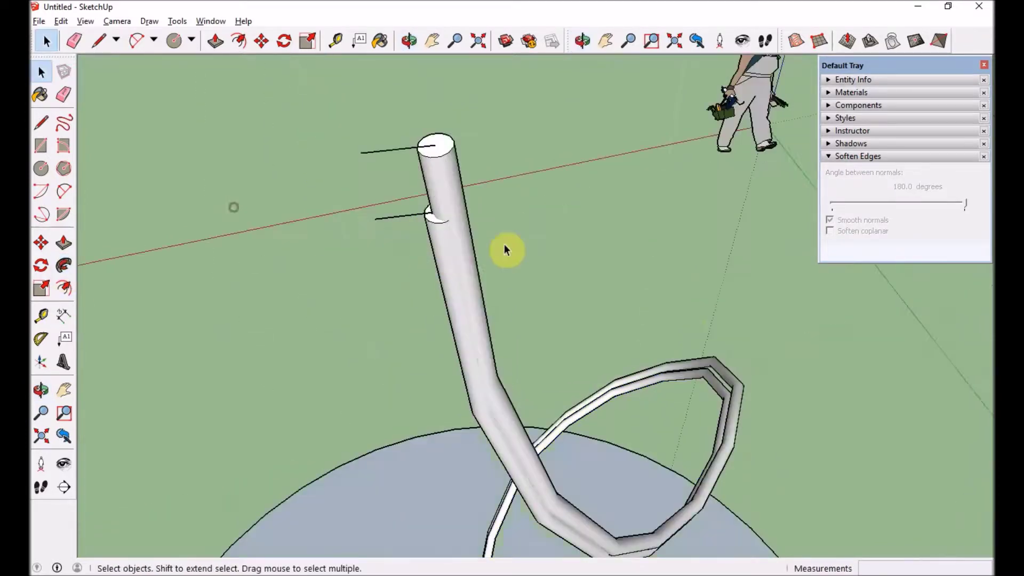
right_click(451, 250)
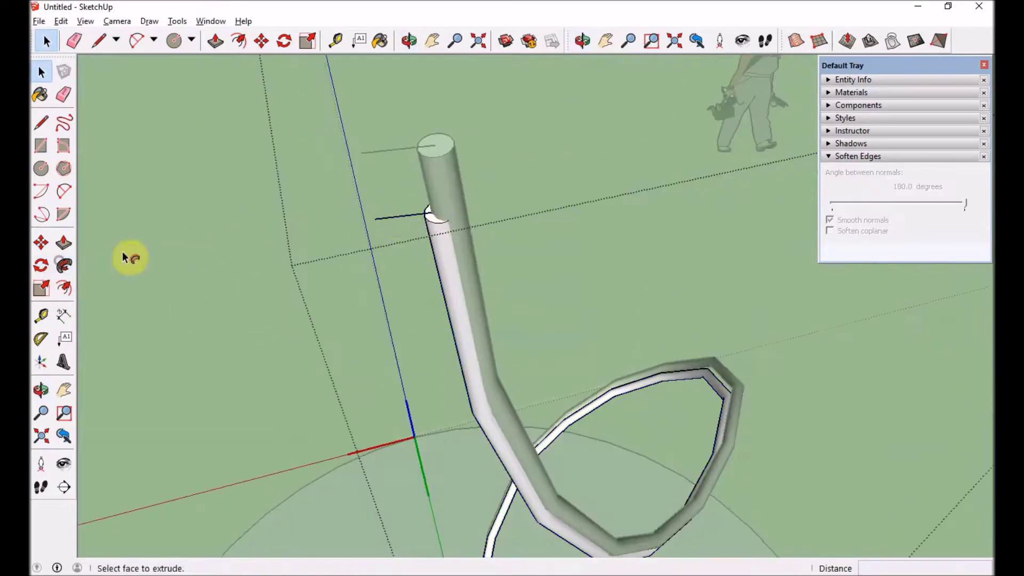
left_click_drag(436, 218, 544, 530)
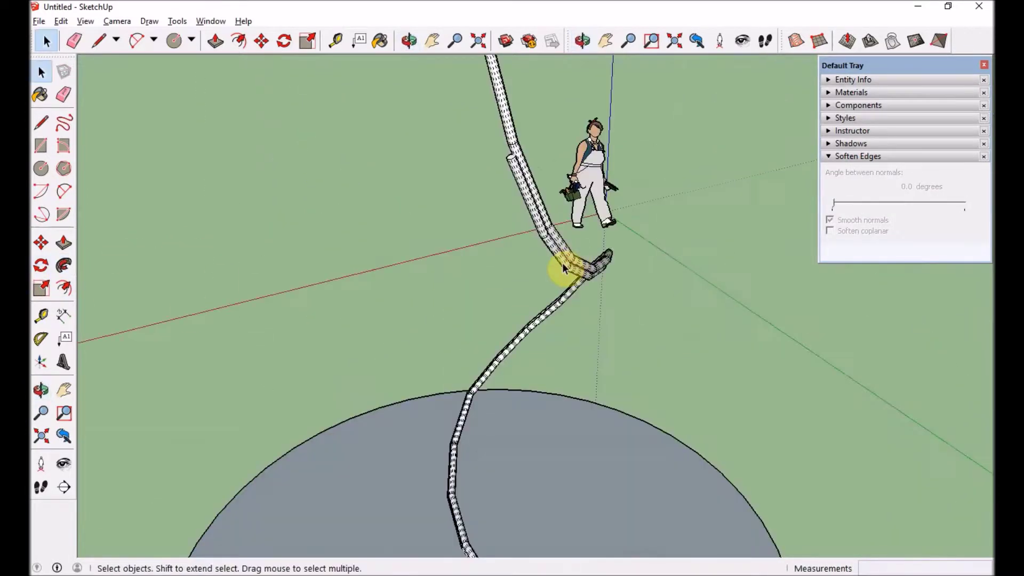
Flip the shortened rib so it spirals the opposite way and move its bottom end to meet the original rib's base.
right_click(562, 263)
mouse_move(630, 518)
left_click(496, 534)
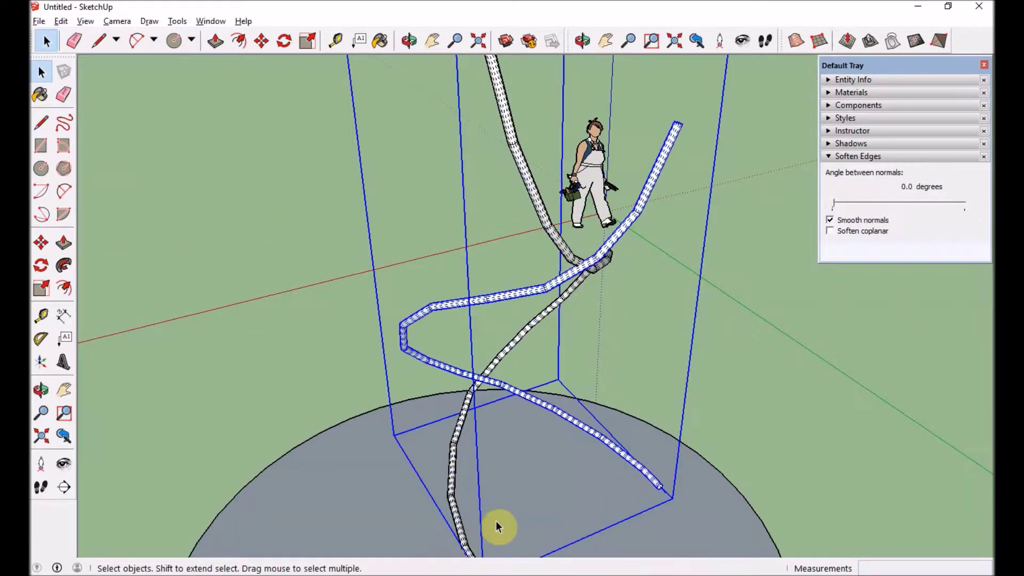
middle_click_drag(555, 526, 600, 359)
key("m")
left_click(691, 341)
scroll(607, 315, "up", 5)
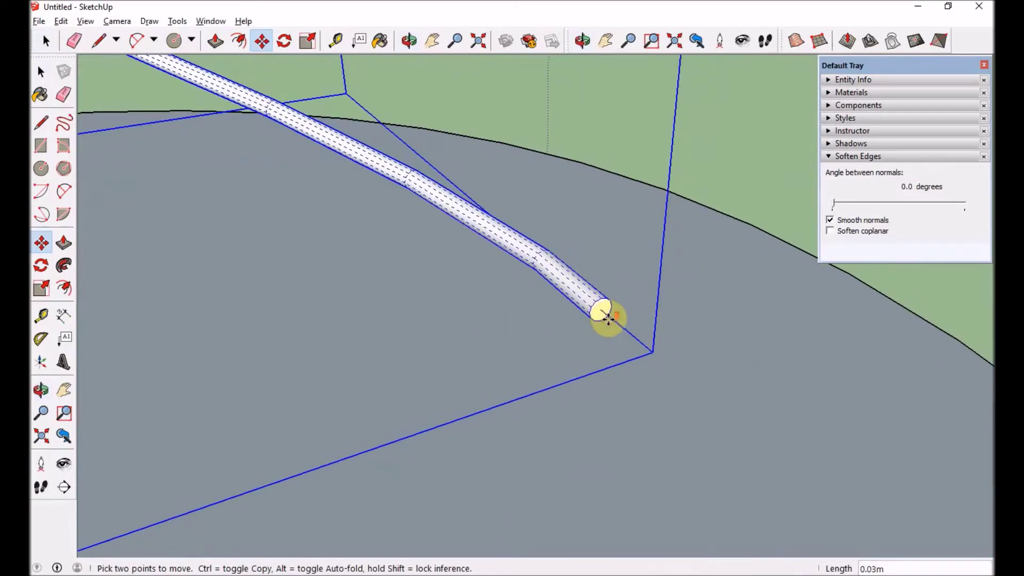
scroll(346, 406, "up", 5)
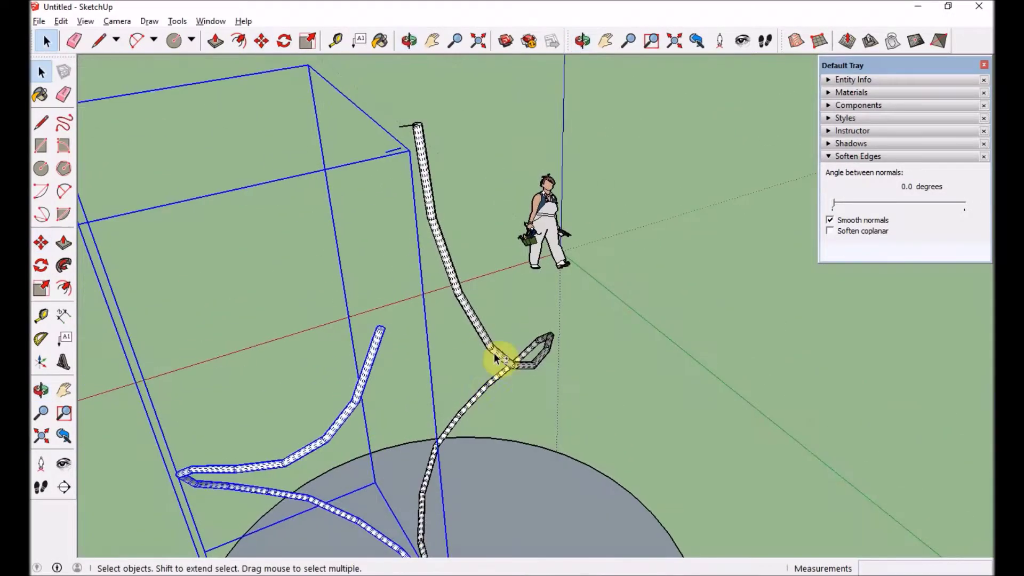
Select both ribs and rotate copies around the base circle's centre, offsetting the copied set by 22.5 degrees to build the lattice dome.
right_click(499, 116)
left_click(534, 232)
type("o")
left_click(530, 389)
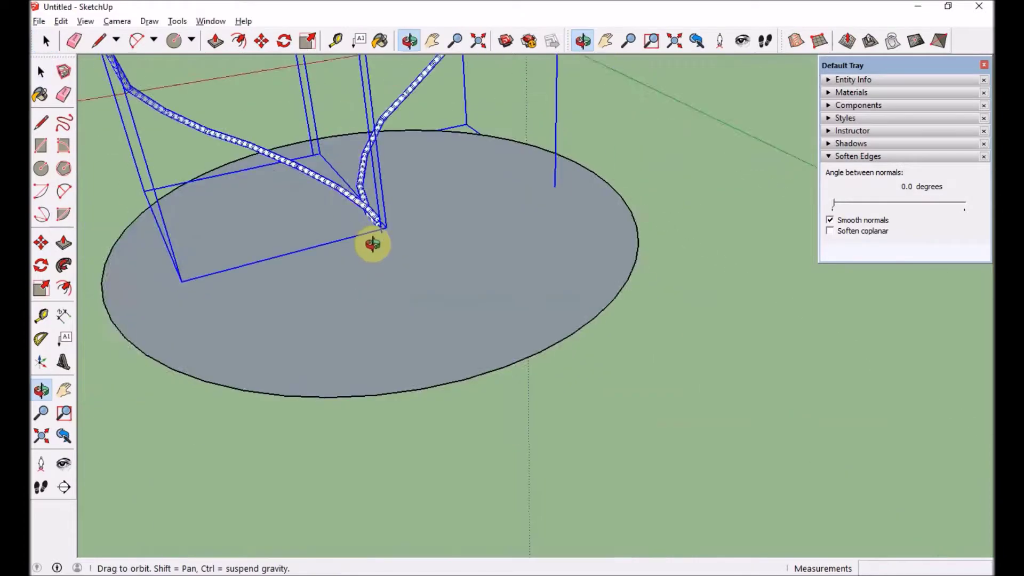
scroll(366, 241, "up", 10)
key("q")
left_click(497, 359)
left_click(471, 391)
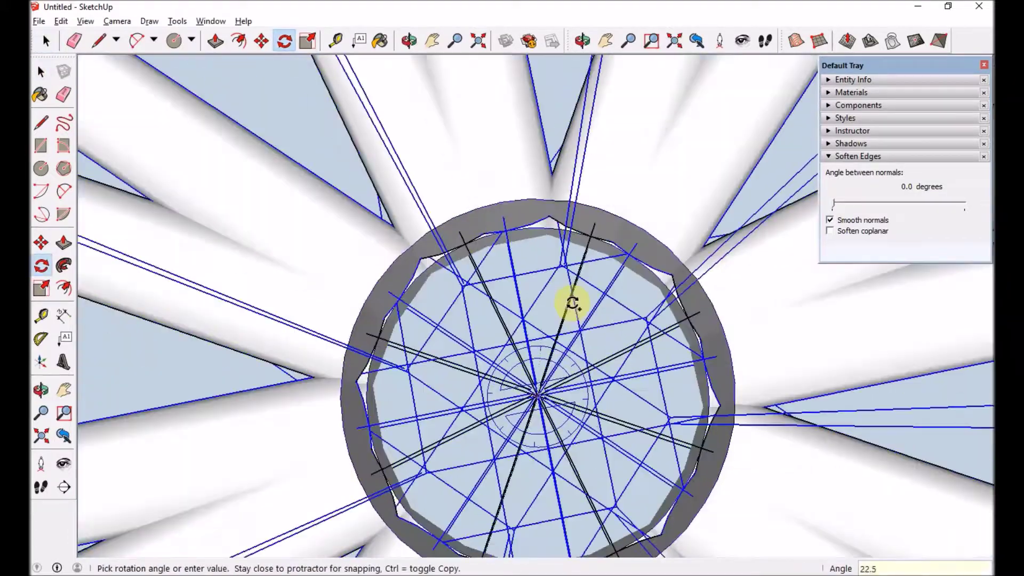
key("space")
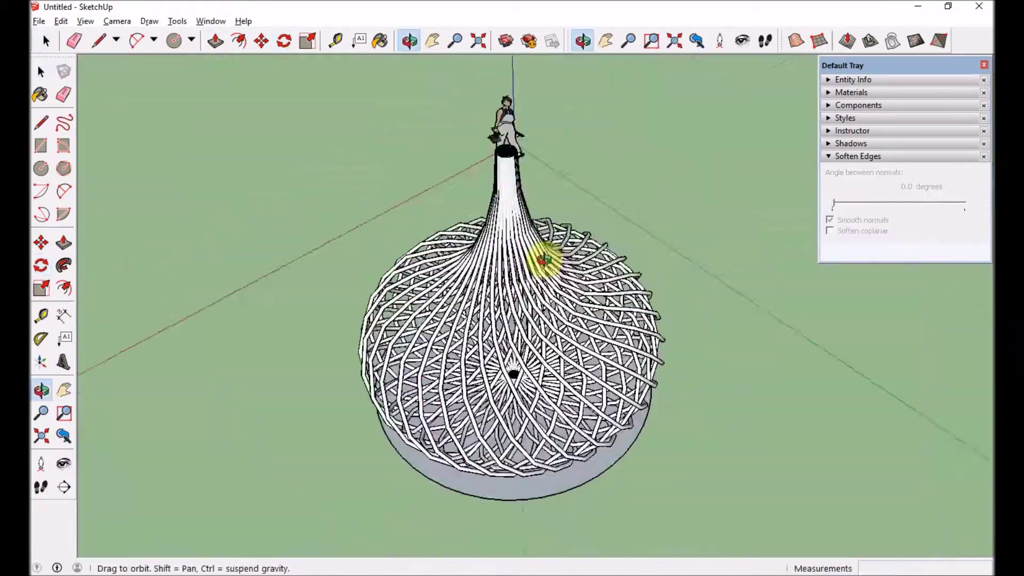
left_click_drag(542, 259, 430, 137)
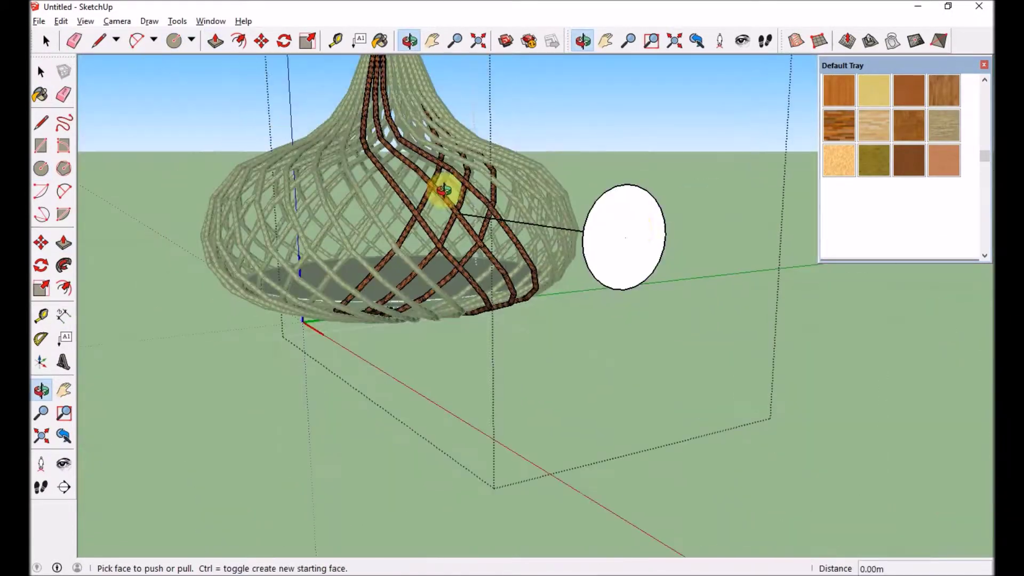
Open the circular face beside the dome for editing and extrude it into a cylinder passing through the front ribs.
key("space")
double_click(633, 228)
key("s")
key("p")
left_click(617, 218)
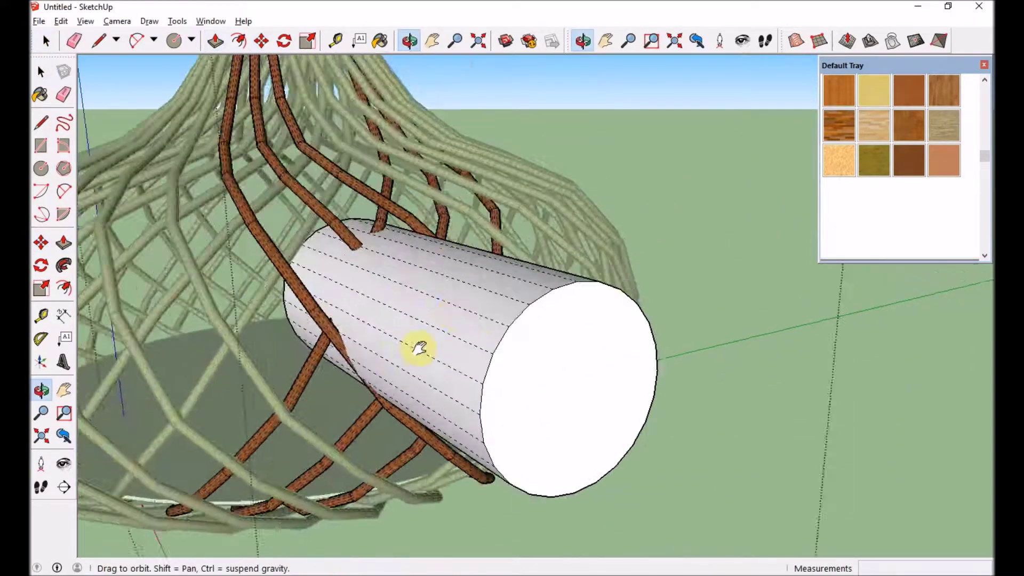
Scale the cylinder about its centre and move it until it is centred on the dome's front lattice for the doorway cut.
left_click_drag(419, 349, 359, 322)
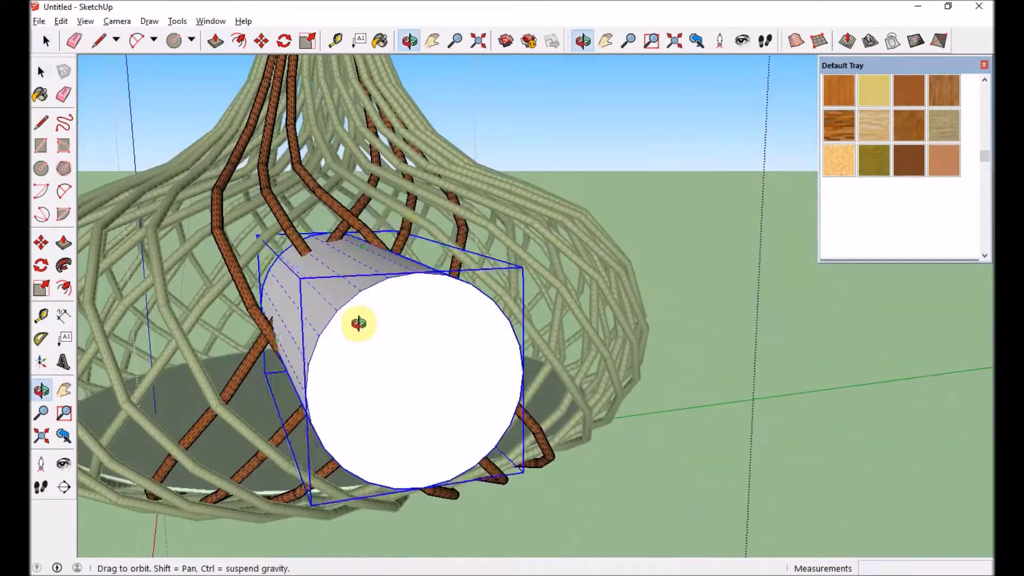
key("s")
left_click_drag(420, 384, 366, 332)
left_click_drag(450, 245, 480, 222, "ctrl")
middle_click_drag(496, 256, 475, 232)
key("m")
left_click_drag(420, 255, 434, 288)
key("s")
left_click_drag(512, 206, 430, 213, "ctrl")
middle_click_drag(430, 213, 494, 155)
key("m")
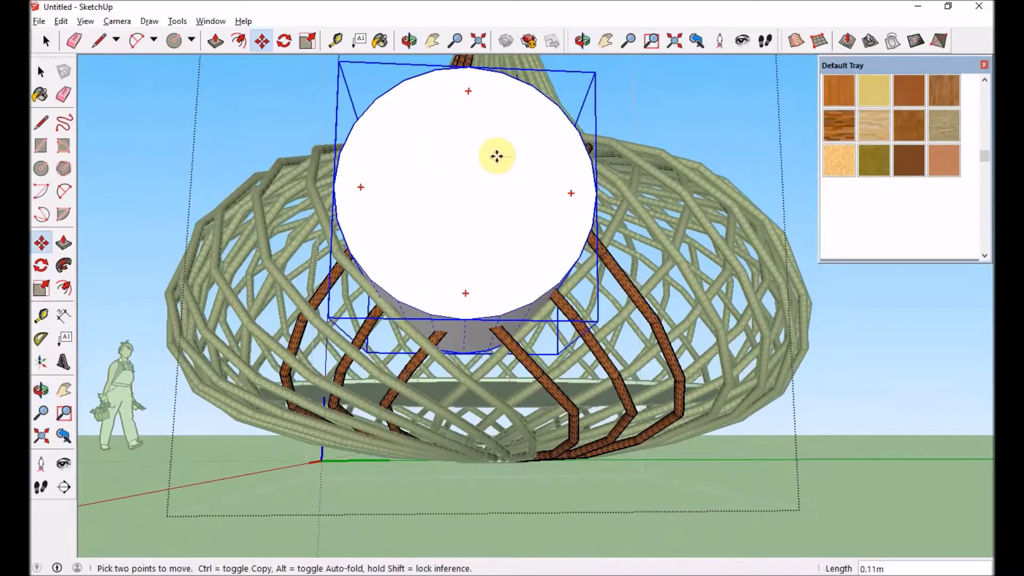
left_click_drag(495, 177, 448, 165)
middle_click_drag(448, 165, 422, 230)
middle_click_drag(423, 229, 608, 259)
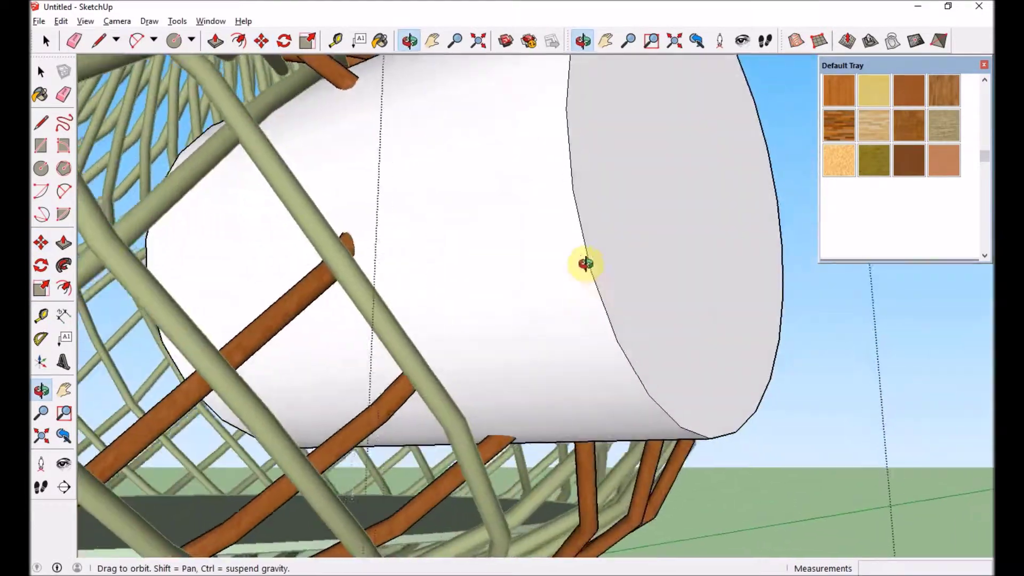
Intersect the cylinder with the surrounding ribs and remove the cylinder, leaving the cut lines on the lattice.
key("space")
right_click(610, 262)
mouse_move(649, 503)
left_click(553, 504)
left_click(501, 423)
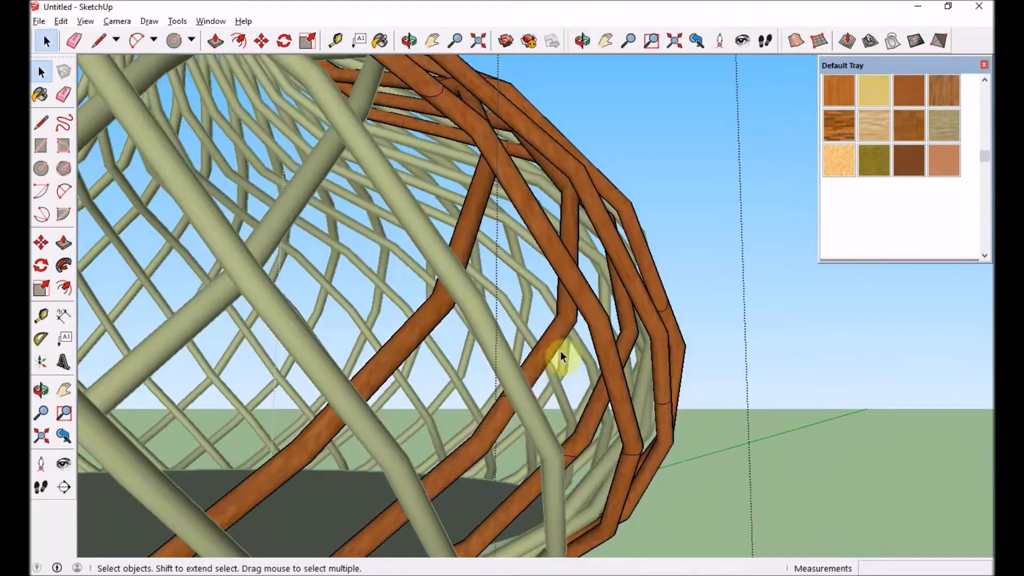
Turn the rib pieces inside the circular cut into a separate object and remove it from the dome component.
key("p")
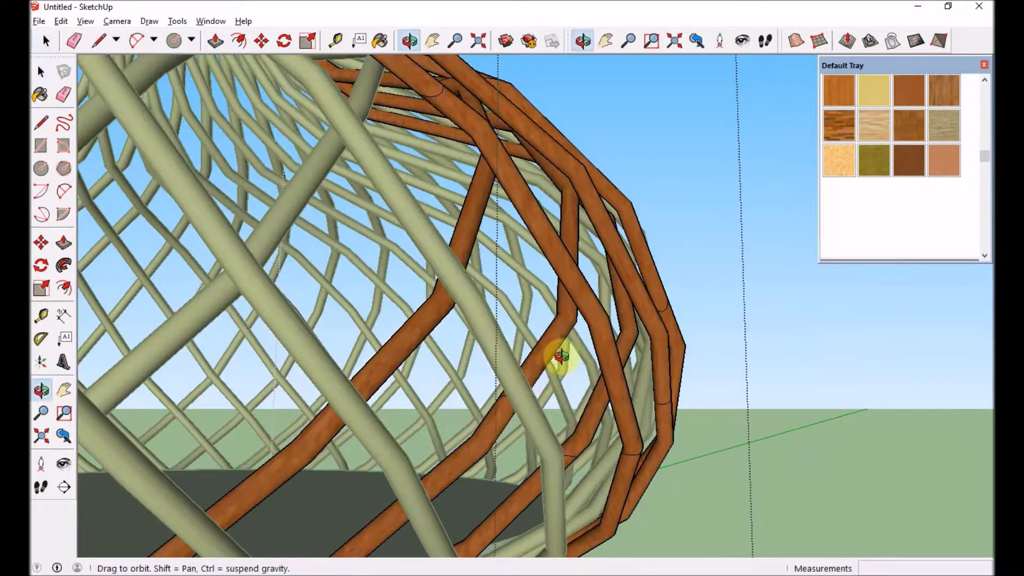
middle_click_drag(561, 359, 533, 400)
key("space")
right_click(244, 166)
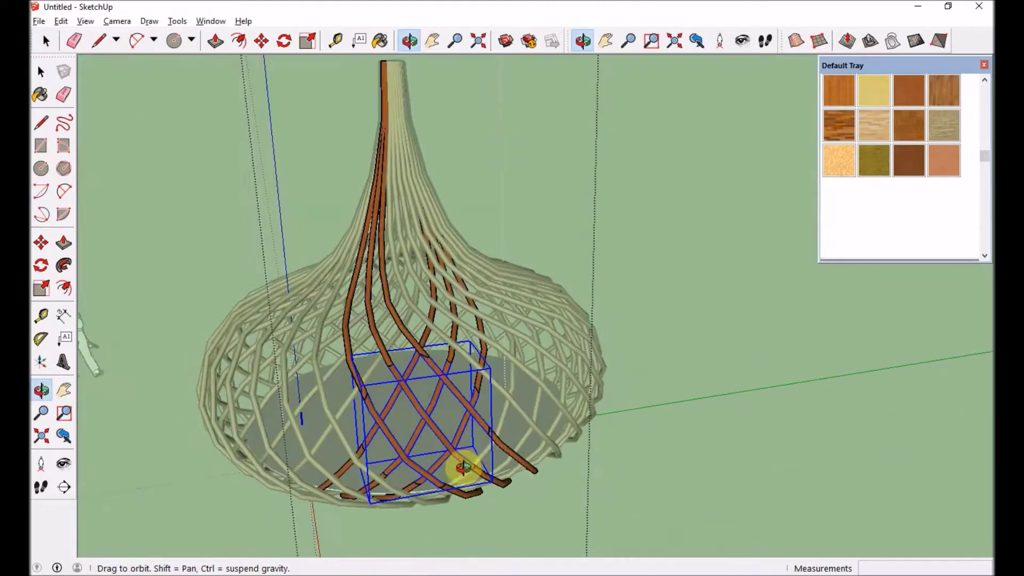
key("Delete")
left_click(631, 395)
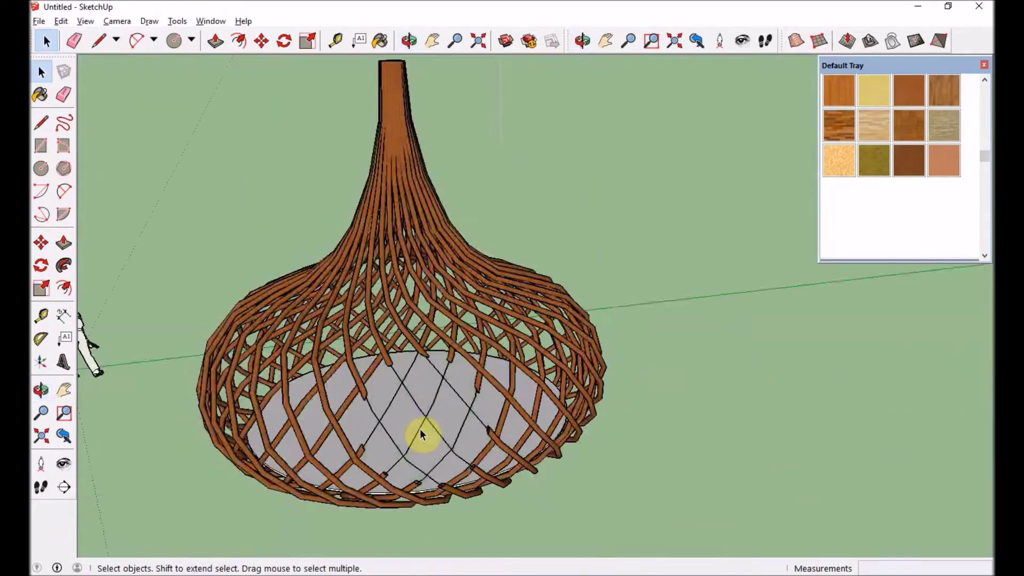
Open the rib components and erase the leftover path lines crossing the round opening.
scroll(421, 430, "up", 3)
double_click(416, 435)
left_click(417, 435)
key("Delete")
middle_click_drag(417, 435, 430, 445)
key("e")
left_click_drag(337, 374, 415, 350)
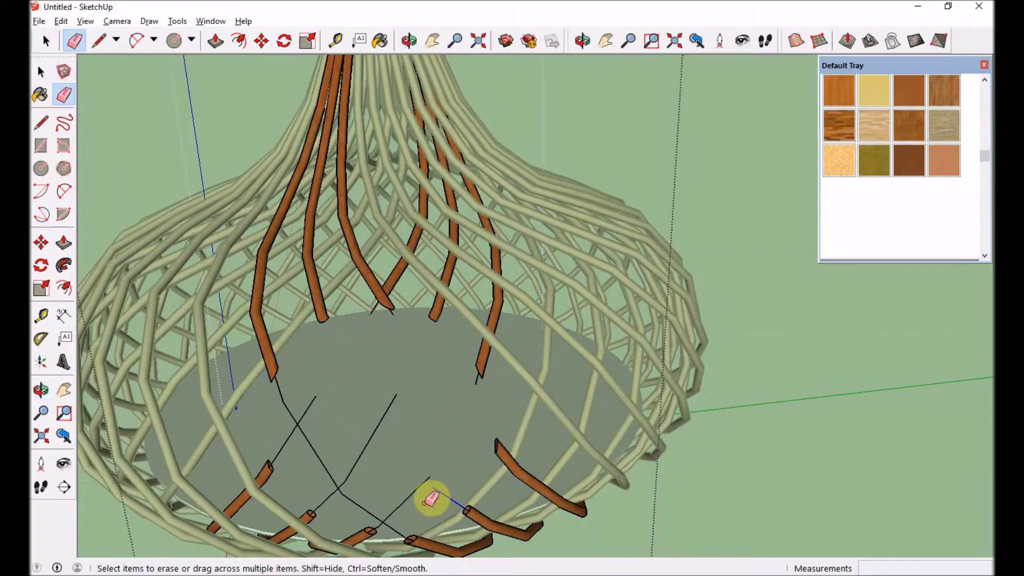
left_click_drag(310, 425, 492, 377)
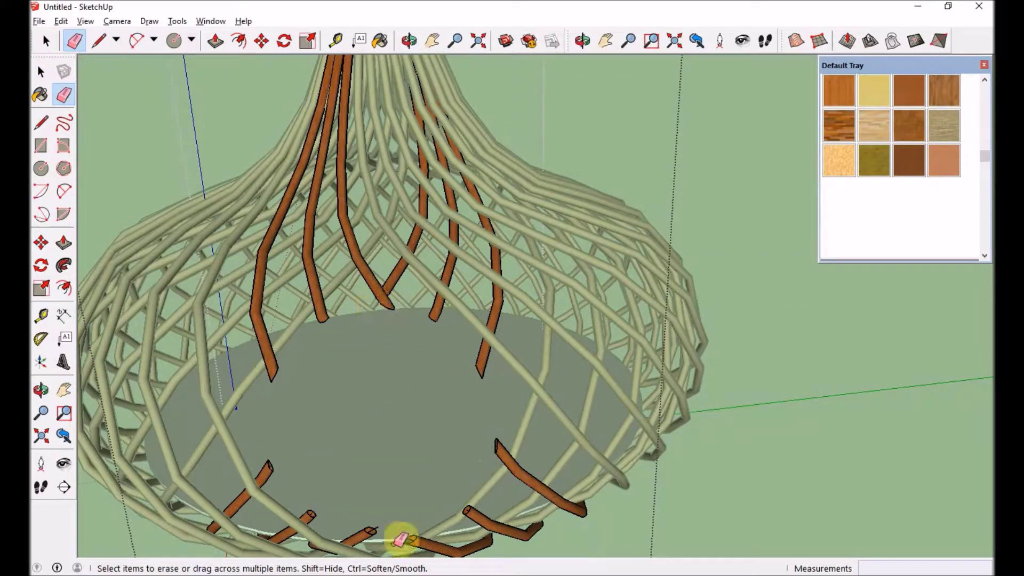
Move the cut-out lattice panel back to the opening, aligning its rib endpoint with the matching cut end on the dome.
middle_click_drag(412, 533, 599, 425)
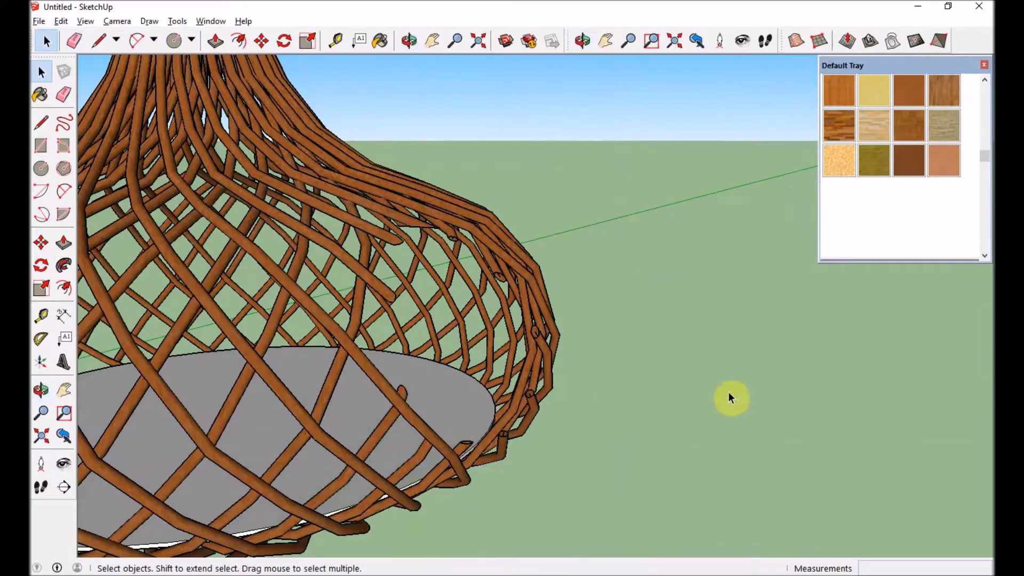
key("m")
left_click(676, 415)
middle_click_drag(676, 416, 660, 464)
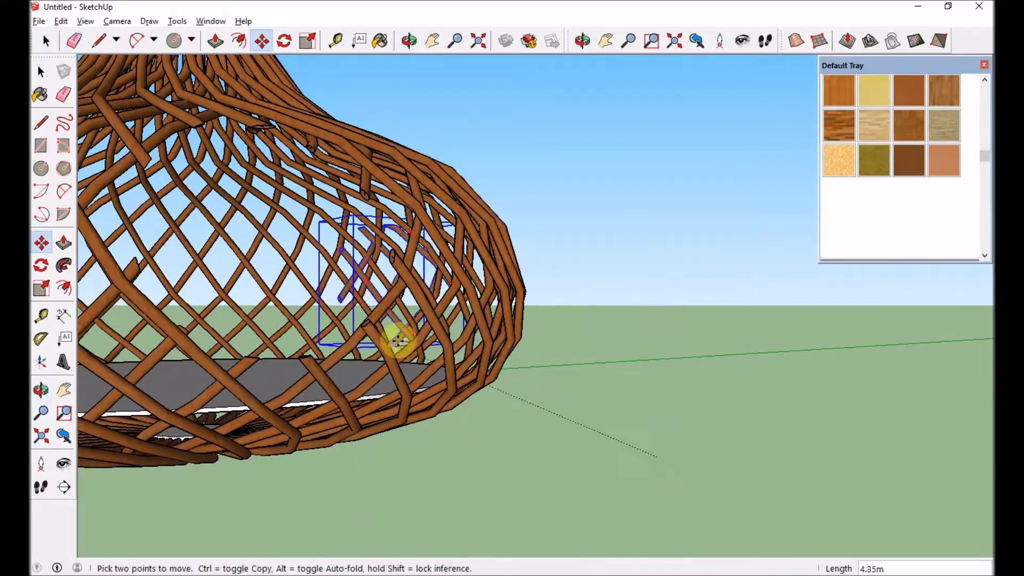
middle_click_drag(256, 360, 457, 448)
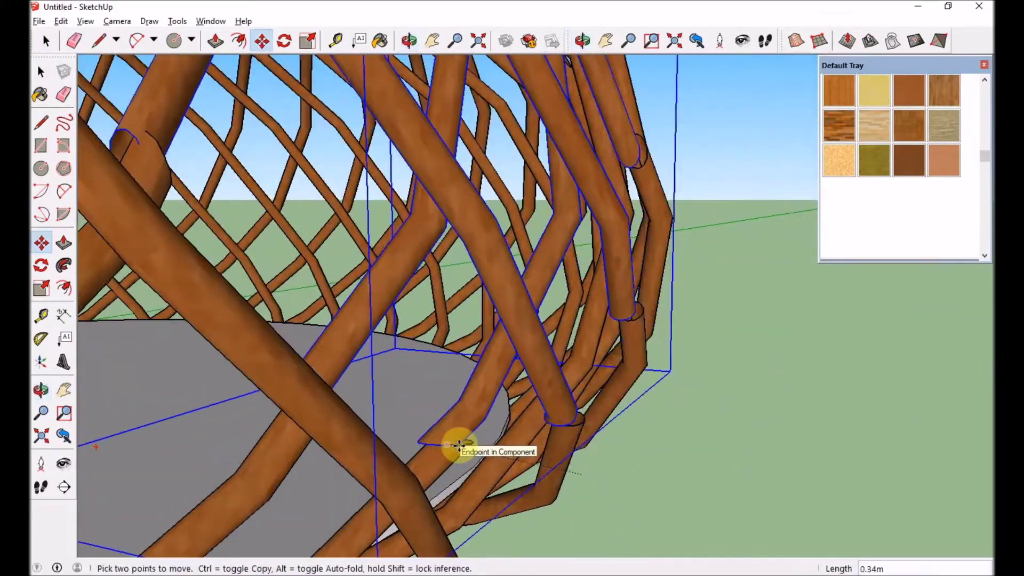
scroll(464, 446, "up", 3)
scroll(446, 441, "up", 5)
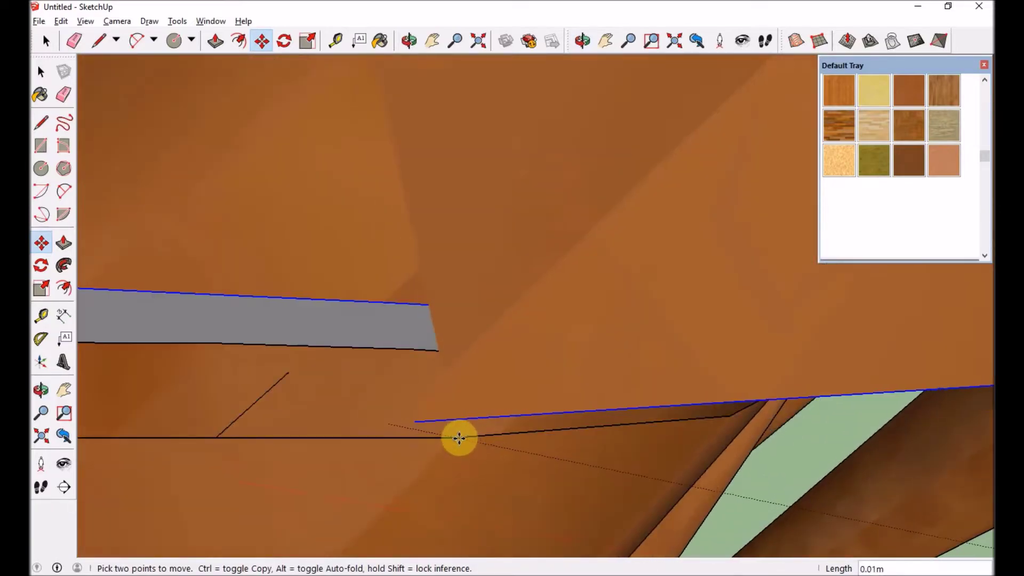
scroll(457, 441, "down", 5)
scroll(447, 432, "down", 5)
middle_click_drag(448, 433, 267, 425)
left_click_drag(373, 245, 573, 256)
Rotate the cut-out lattice panel about its upper edge so it swings outward and up as an open door.
key("q")
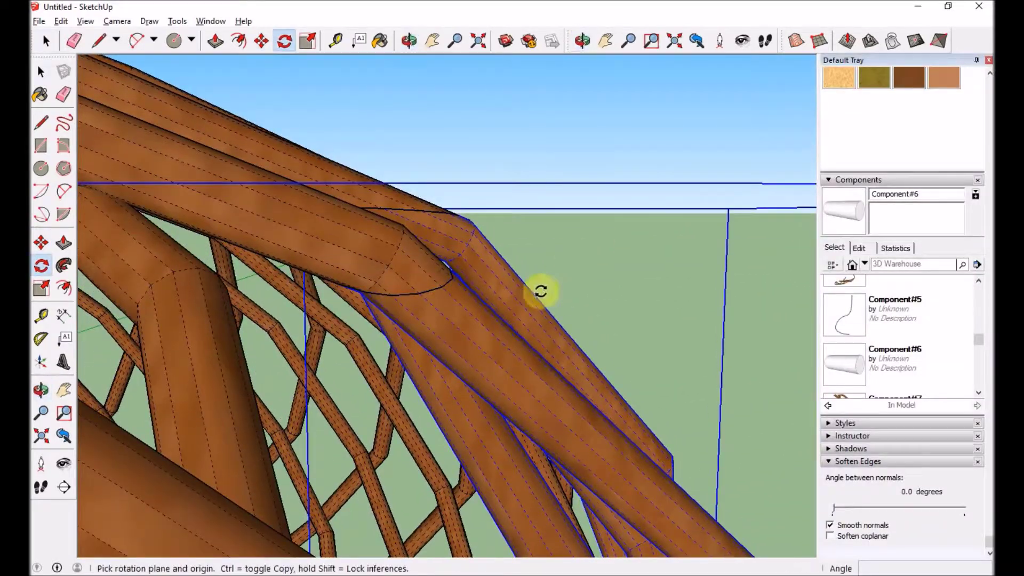
middle_click_drag(271, 316, 393, 259)
scroll(313, 201, "down", 5)
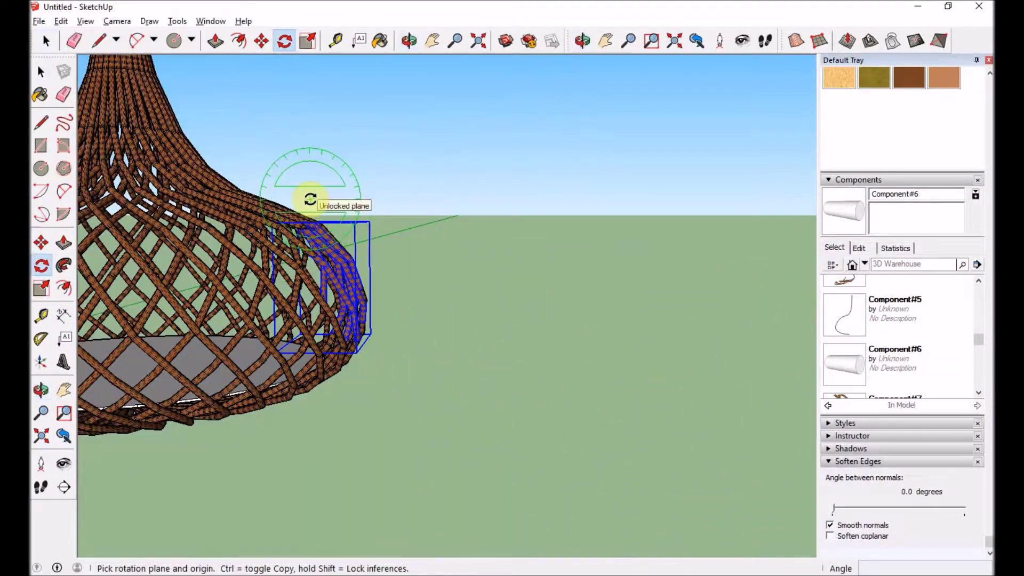
scroll(325, 240, "up", 8)
left_click(391, 215)
left_click(470, 293)
left_click(407, 142)
scroll(531, 247, "down", 8)
middle_click_drag(531, 247, 291, 327)
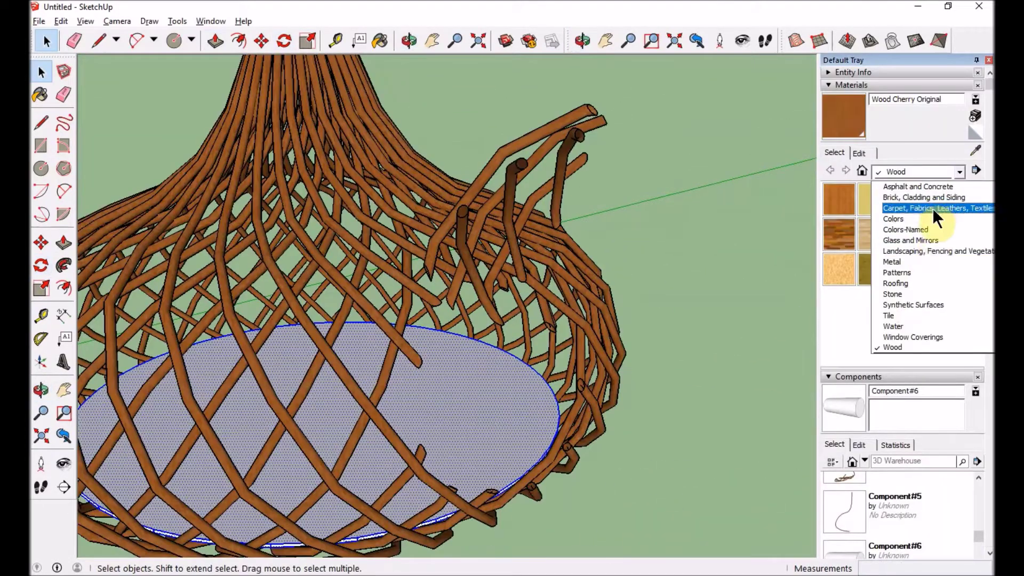
Paint the circular floor face inside the dome with Translucent Glass Safety from the Glass and Mirrors materials.
left_click(932, 208)
left_click(923, 172)
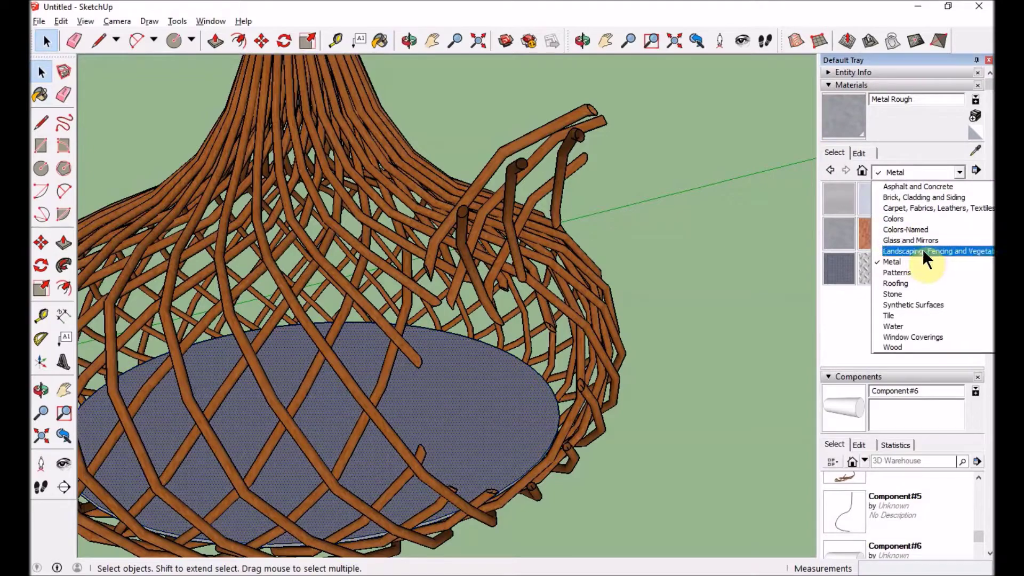
left_click(929, 239)
left_click(839, 269)
left_click(482, 388)
scroll(482, 386, "down", 5)
left_click(581, 45)
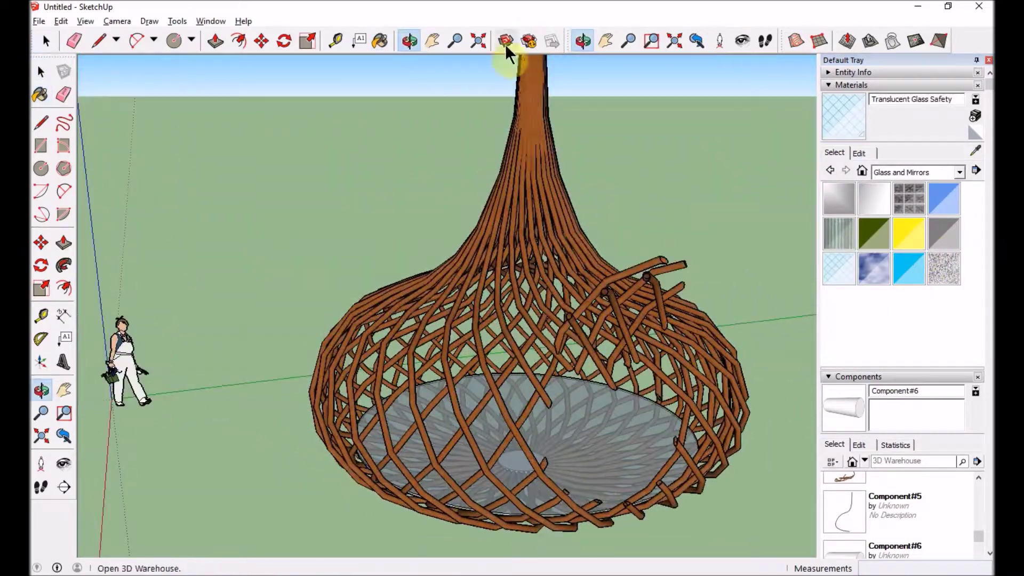
Search 3D Warehouse for "dining table", load a round table with chairs into the model and place it on the glass floor.
left_click(506, 41)
left_click(434, 114)
type("dining table")
key("Return")
scroll(489, 244, "down", 10)
left_click(489, 245)
left_click(720, 149)
left_click(473, 321)
left_click(531, 405)
Group the metal cylinder that caps the top of the dome's neck.
middle_click_drag(530, 404, 257, 460)
right_click(488, 362)
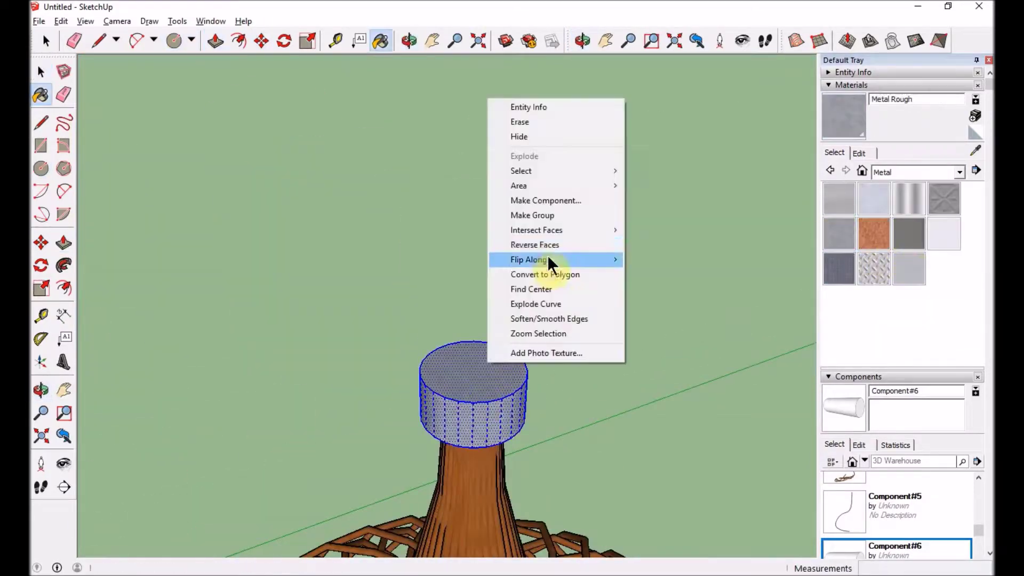
left_click(532, 215)
scroll(474, 373, "up", 5)
Add a smaller concentric circle on the metal cap's top face and extrude it upward into a tall pole.
left_click(529, 396)
left_click(663, 357)
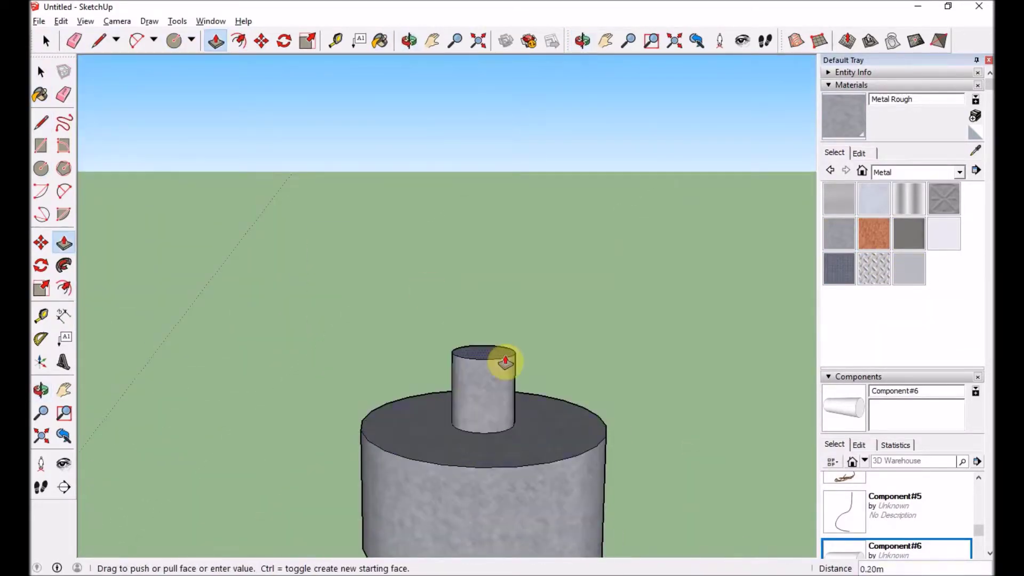
left_click_drag(476, 434, 480, 80)
Paint the pole above the cap with a dark grey from the Colors materials.
left_click(484, 267)
left_click(959, 172)
scroll(912, 213, "down", 5)
left_click(959, 172)
left_click(900, 215)
scroll(907, 214, "down", 10)
left_click(944, 165)
left_click(484, 267)
scroll(347, 359, "down", 10)
middle_click_drag(347, 359, 561, 300)
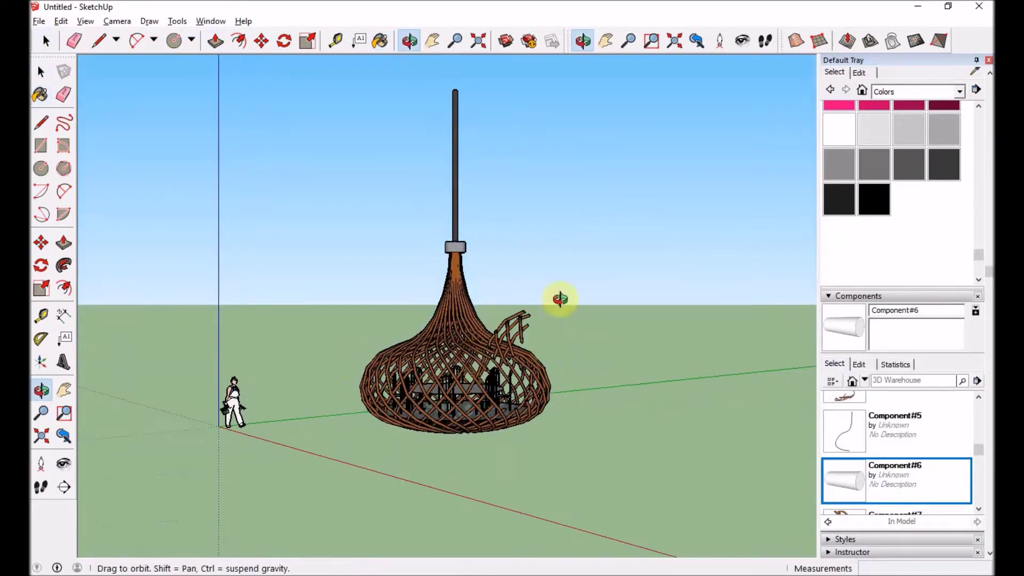
scroll(472, 357, "up", 4)
middle_click_drag(471, 358, 450, 364, "shift")
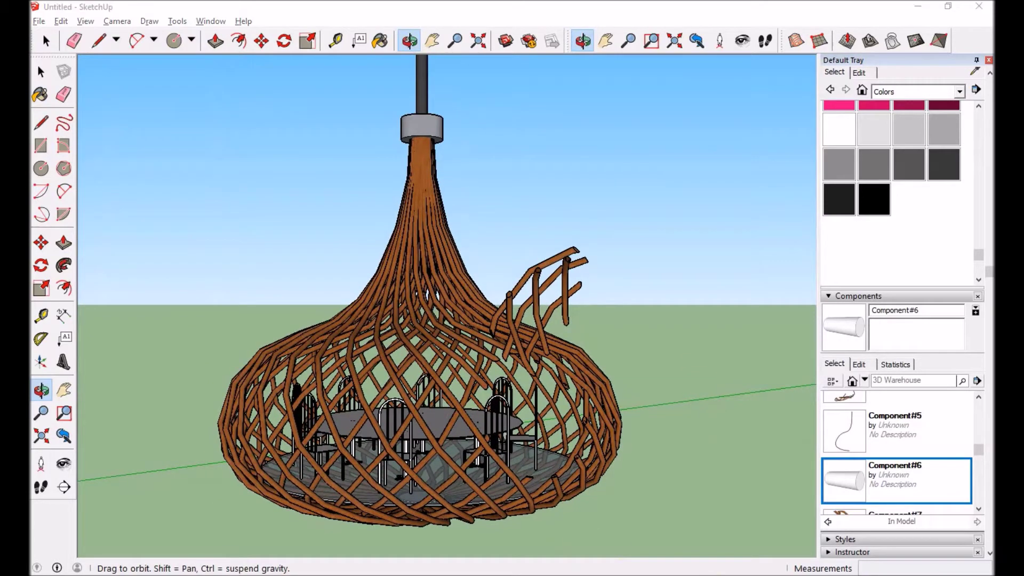